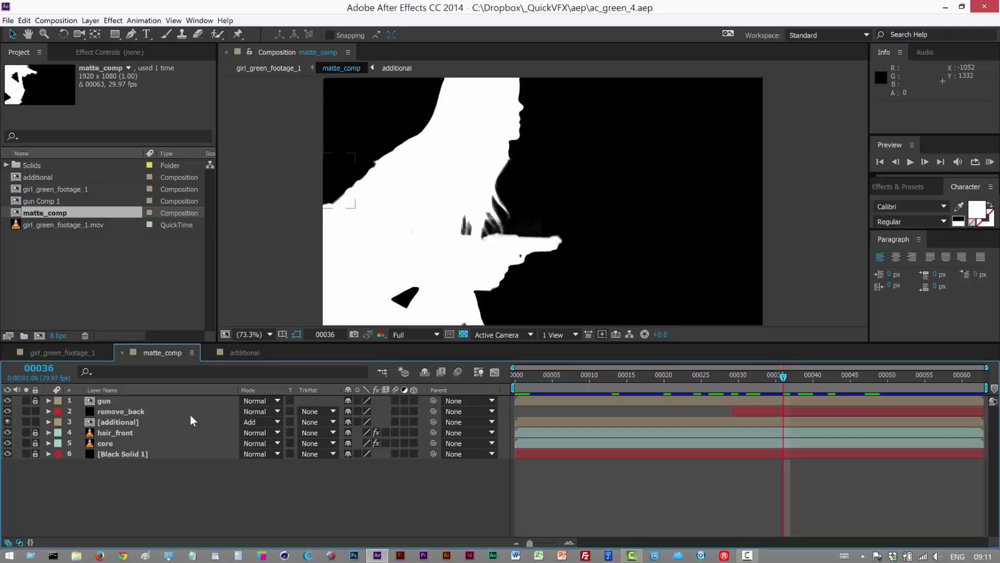
# Step: Scrub the additional comp to check the matte and view the footage layer's effects
pyautogui.click(248, 353)
pyautogui.moveTo(562, 387); pyautogui.dragTo(682, 388)
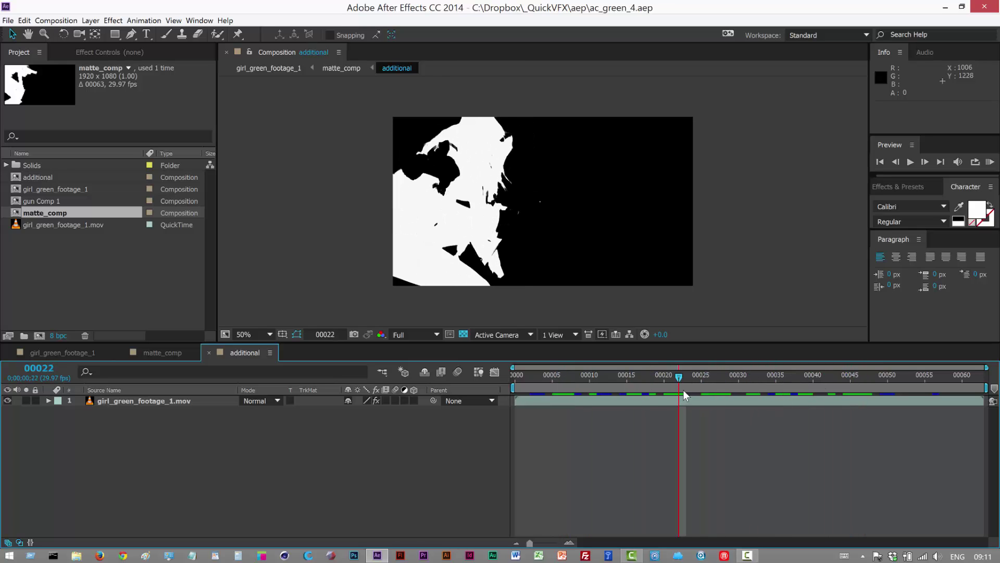
pyautogui.click(149, 400)
pyautogui.click(98, 55)
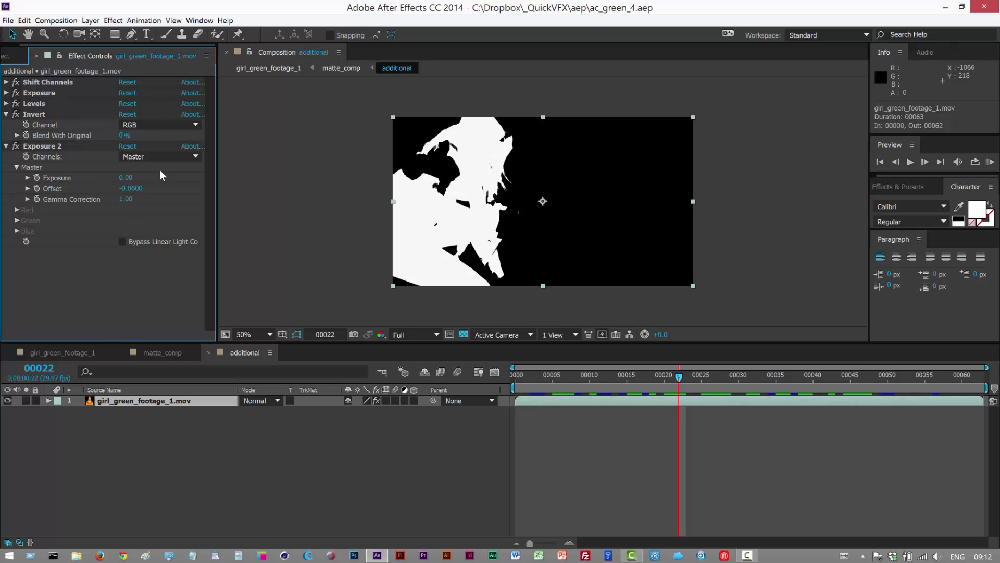
# Step: Check matte_comp at frame 00047, then return to girl_green_footage_1 with the actress keyed over grey
pyautogui.click(180, 354)
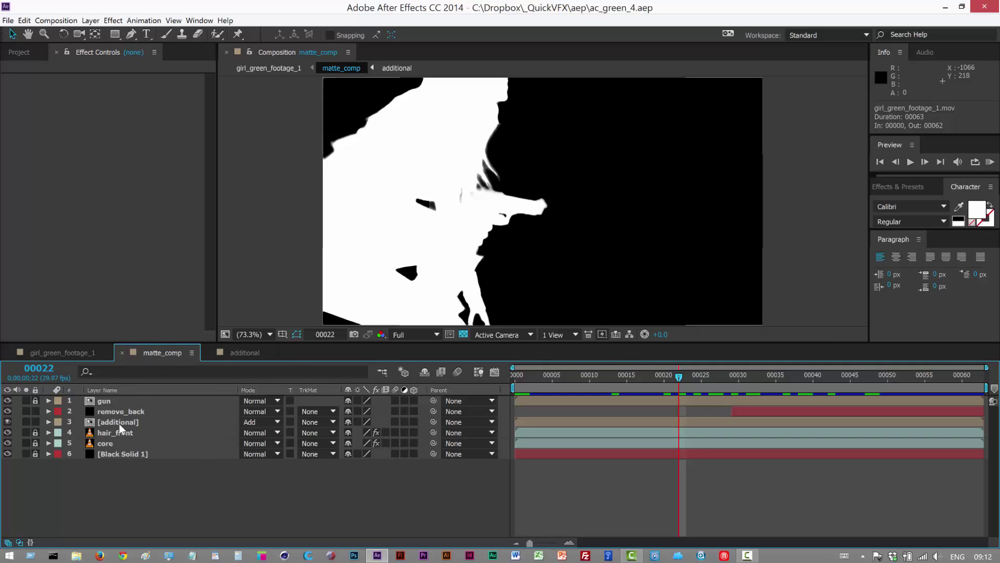
pyautogui.moveTo(571, 378); pyautogui.dragTo(810, 376)
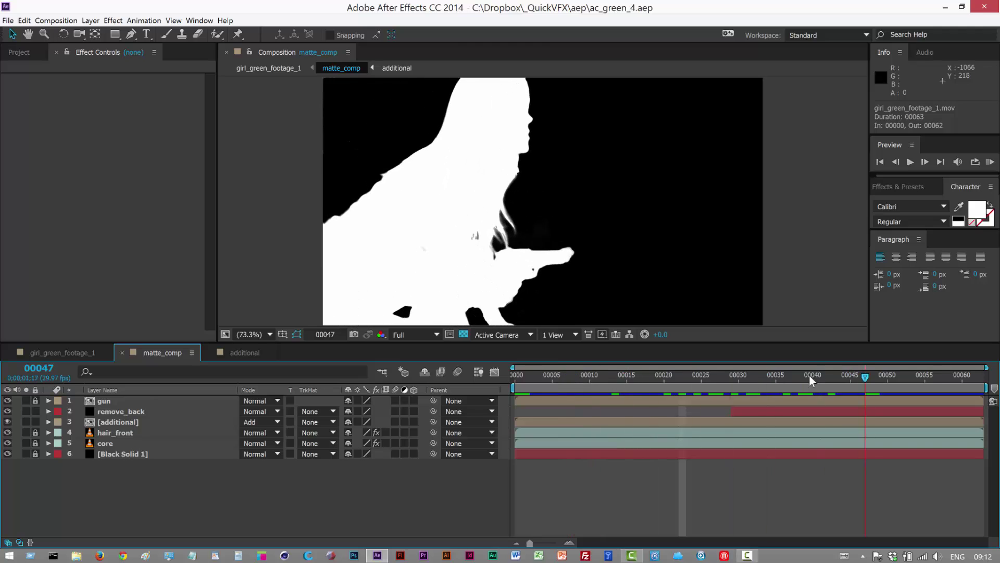
pyautogui.click(74, 350)
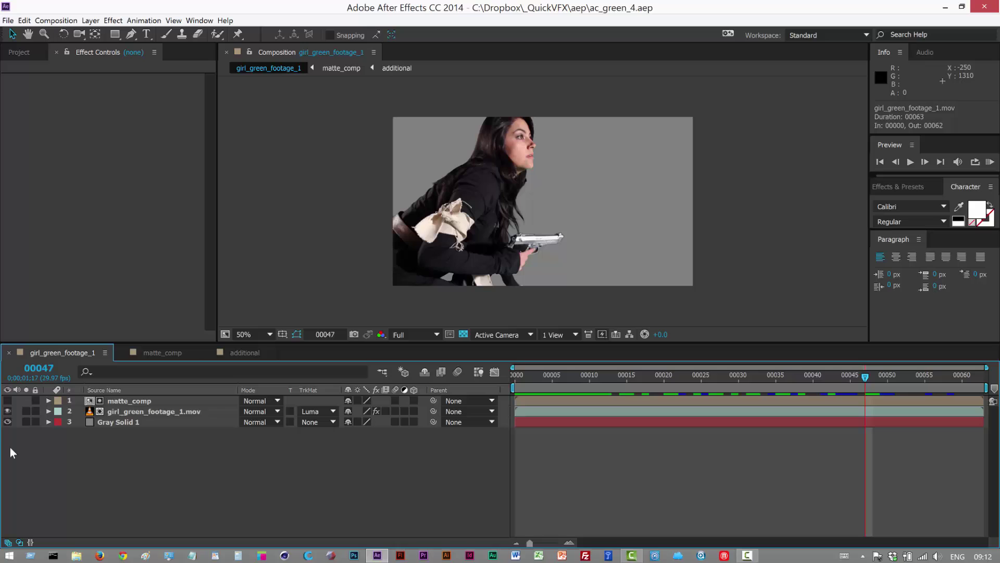
# Step: Turn off Gray Solid 1 so the keyed actress sits on transparency, back in the Project panel
pyautogui.click(7, 422)
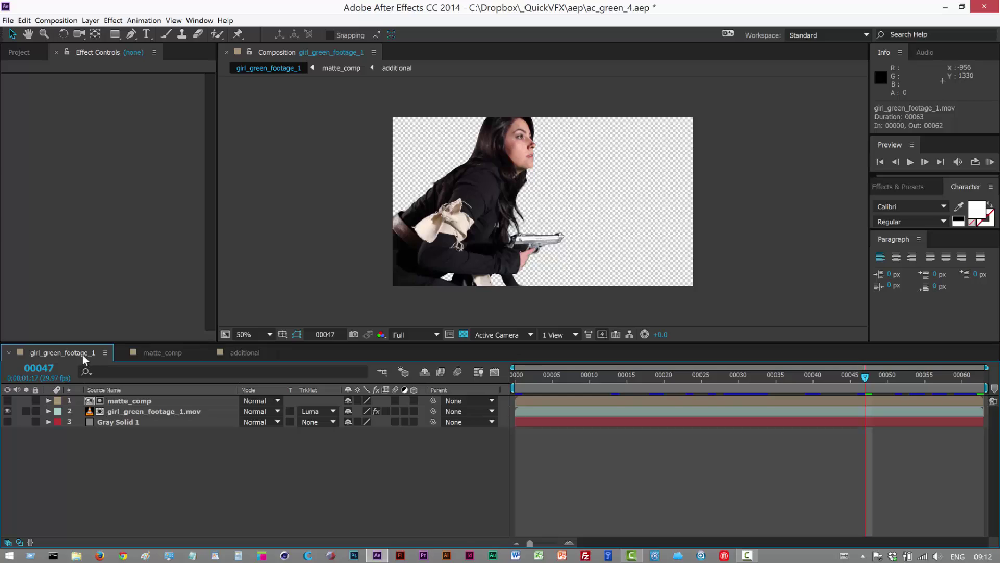
pyautogui.click(34, 54)
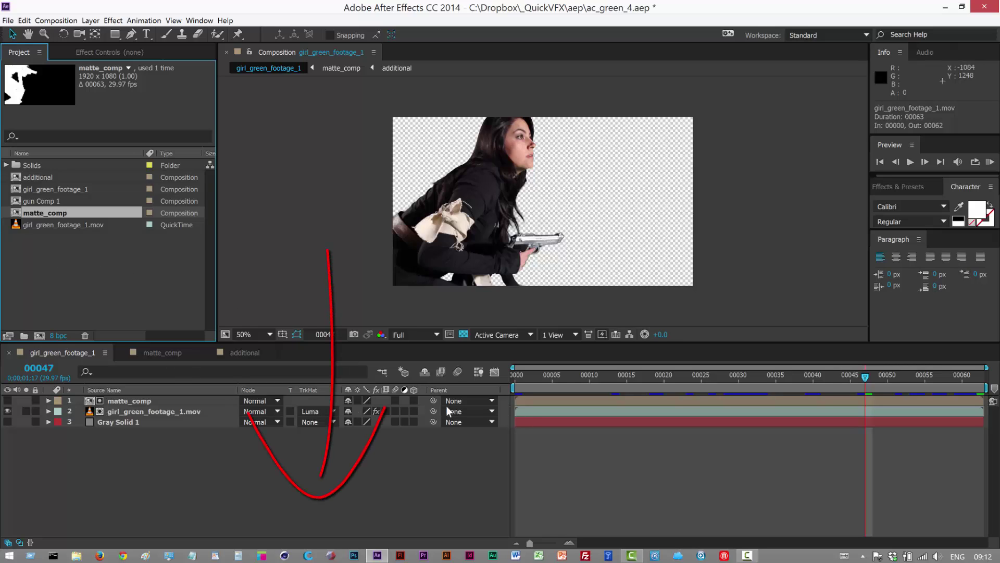
# Step: Import bg_ambientocc.jpg and fg_ambientocc.tga, accepting Straight alpha for the .tga file
pyautogui.rightClick(64, 263)
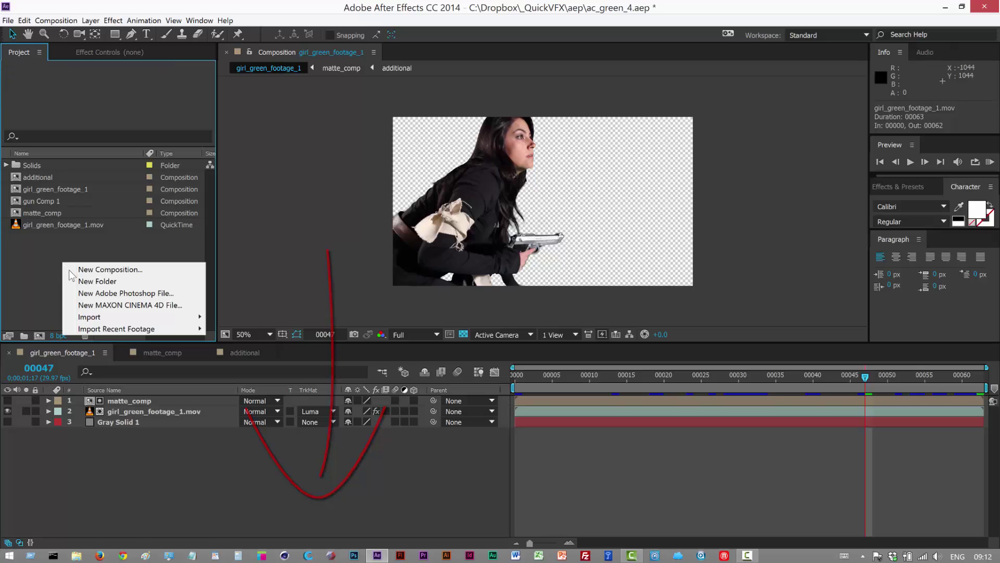
pyautogui.moveTo(188, 316)
pyautogui.click(230, 316)
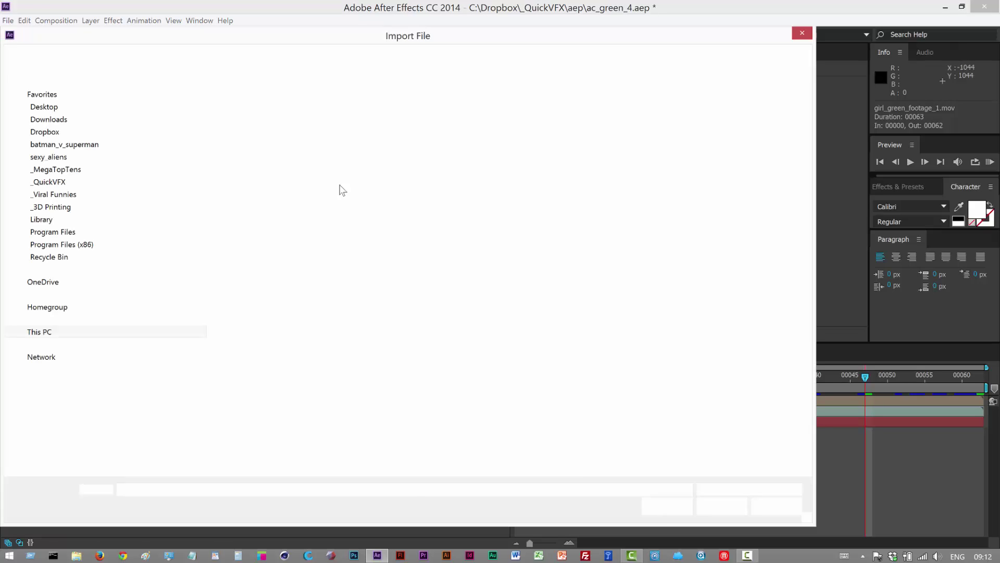
pyautogui.moveTo(441, 201); pyautogui.dragTo(349, 161)
pyautogui.moveTo(443, 205); pyautogui.dragTo(218, 123)
pyautogui.click(720, 495)
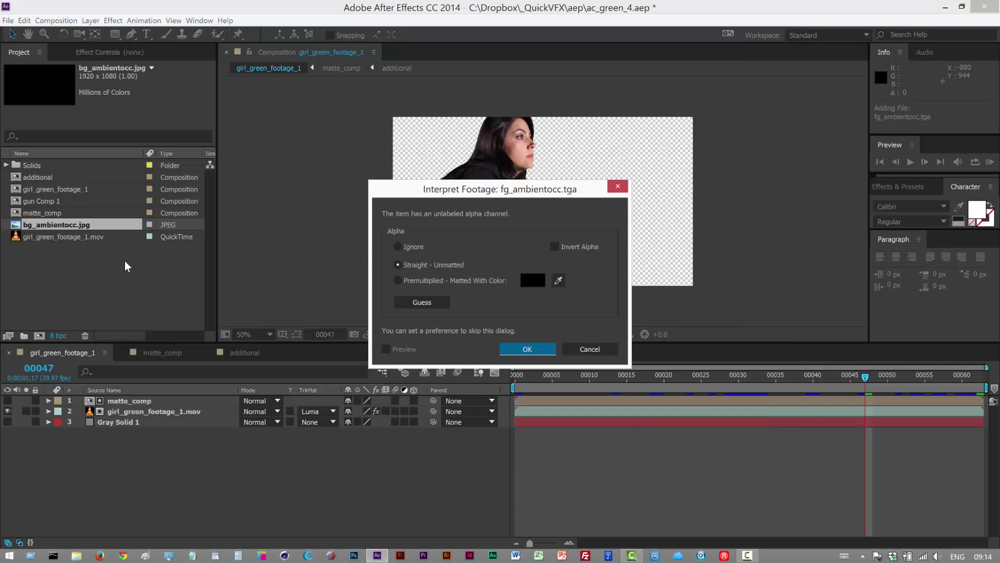
pyautogui.click(533, 349)
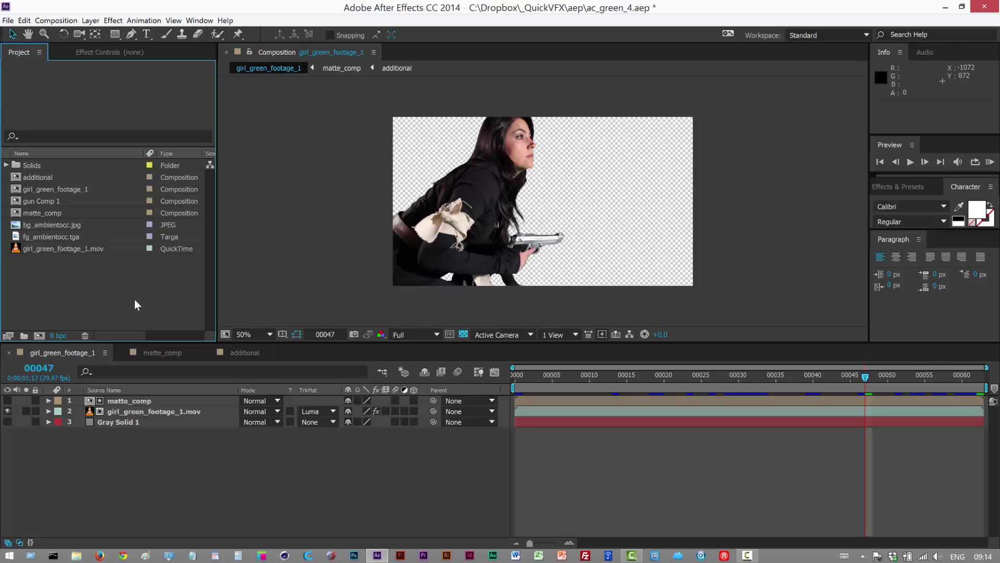
# Step: Make a comp from bg_ambientocc.jpg, stacking girl_green_footage_1 and fg_ambientocc.tga above it
pyautogui.click(67, 226)
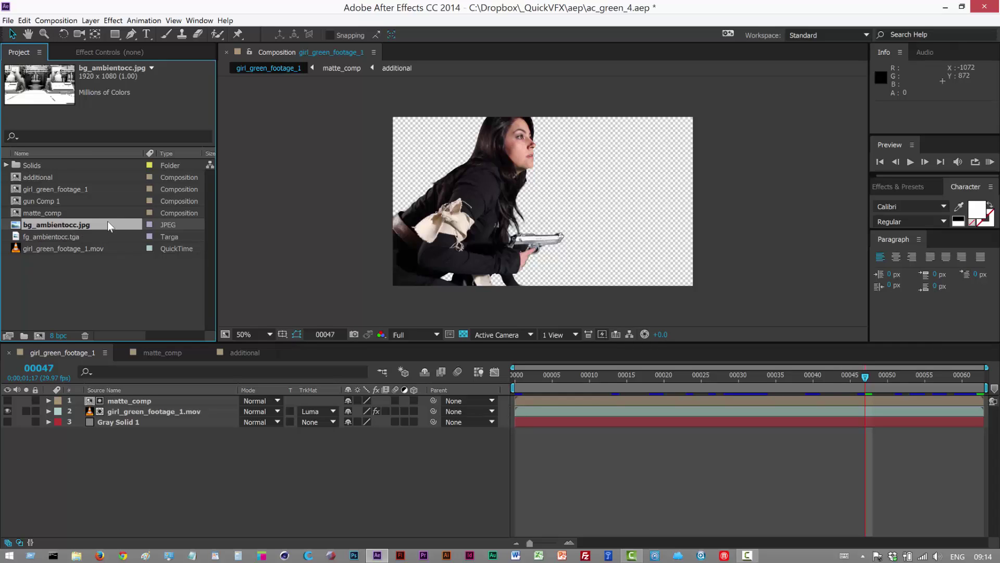
pyautogui.moveTo(58, 227); pyautogui.dragTo(40, 336)
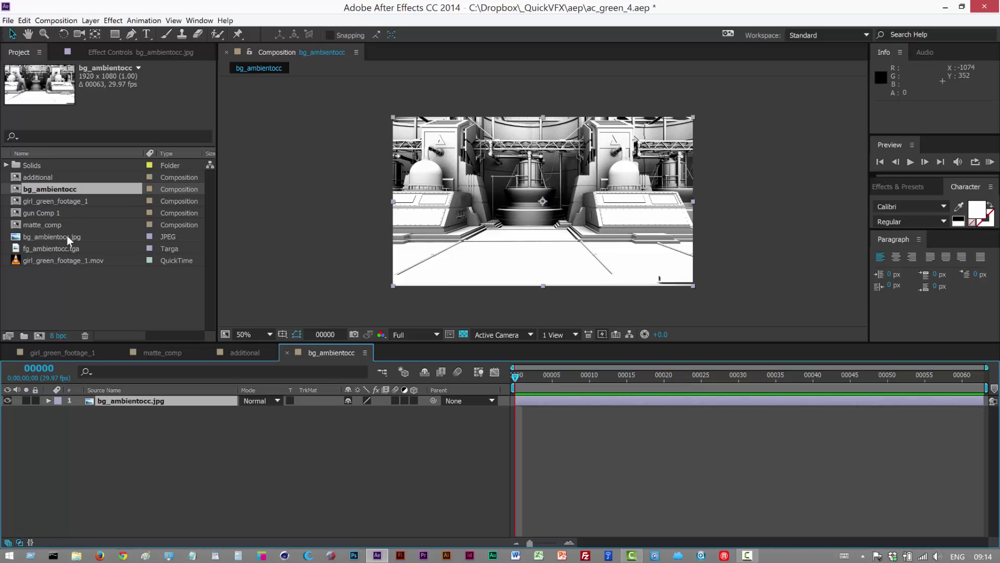
pyautogui.click(60, 201)
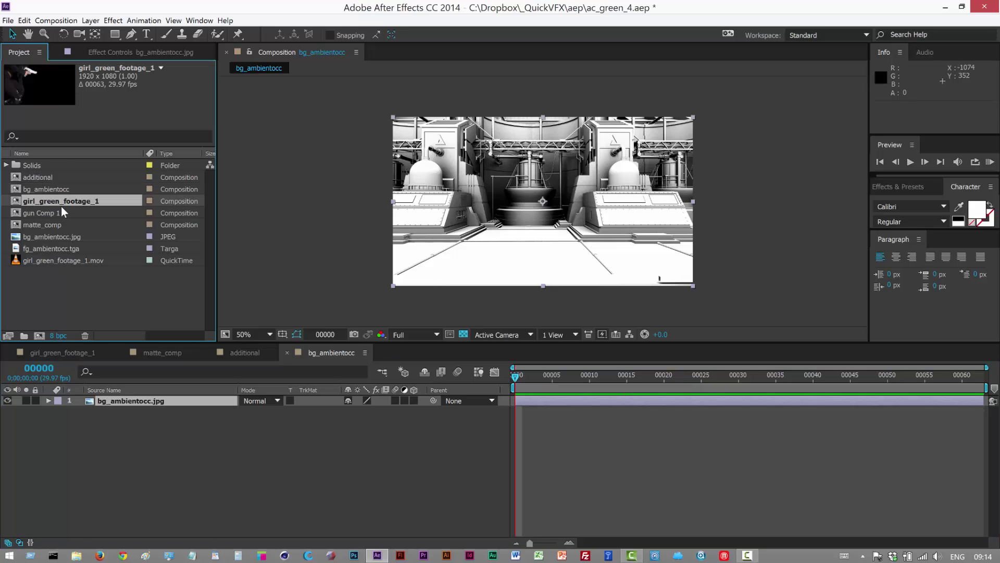
pyautogui.moveTo(91, 208); pyautogui.dragTo(176, 398)
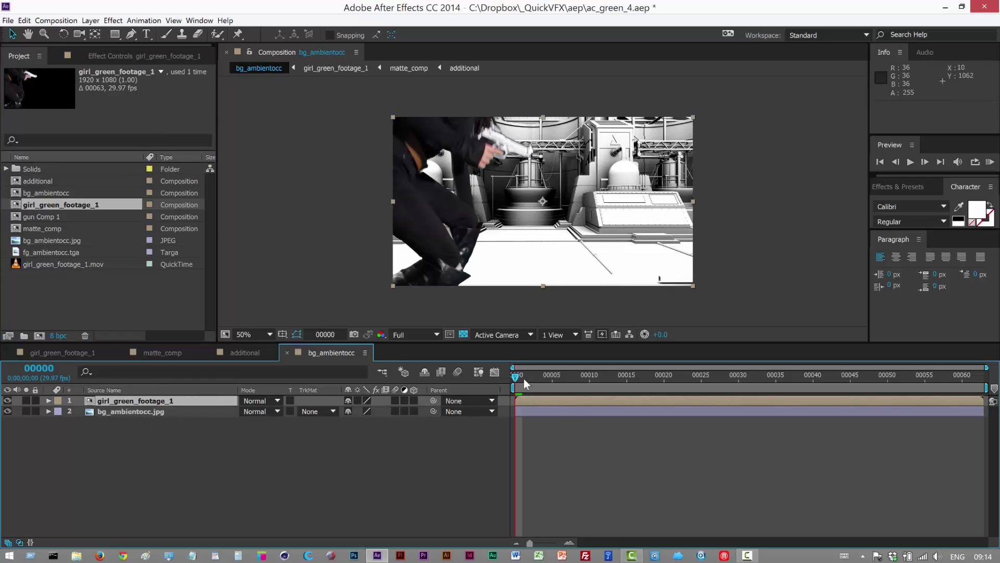
pyautogui.moveTo(523, 378); pyautogui.dragTo(895, 401)
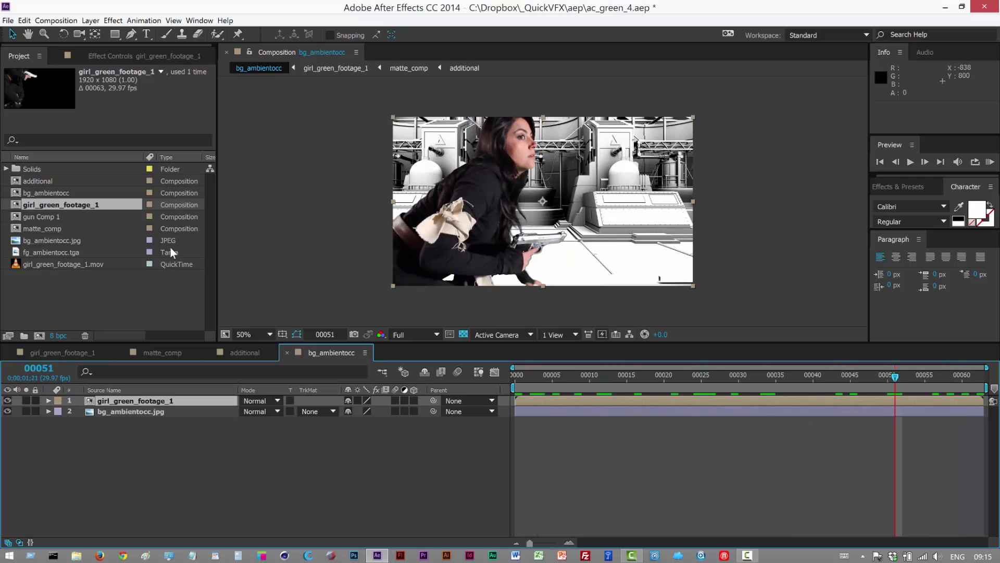
pyautogui.moveTo(72, 255); pyautogui.dragTo(129, 399)
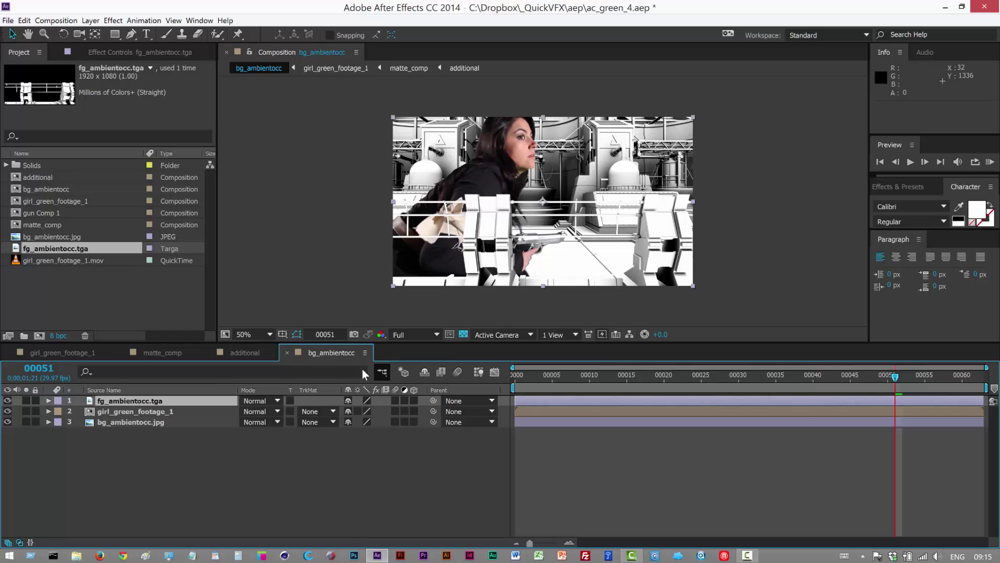
# Step: Rename the bg_ambientocc composition to mastercomp in Composition Settings
pyautogui.rightClick(338, 355)
pyautogui.click(395, 178)
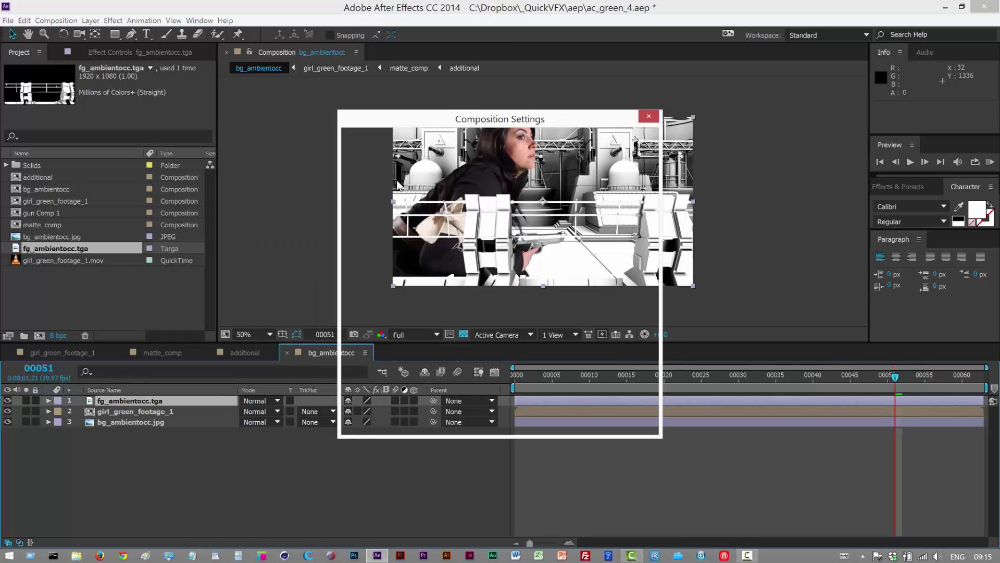
pyautogui.write('mastercomp')
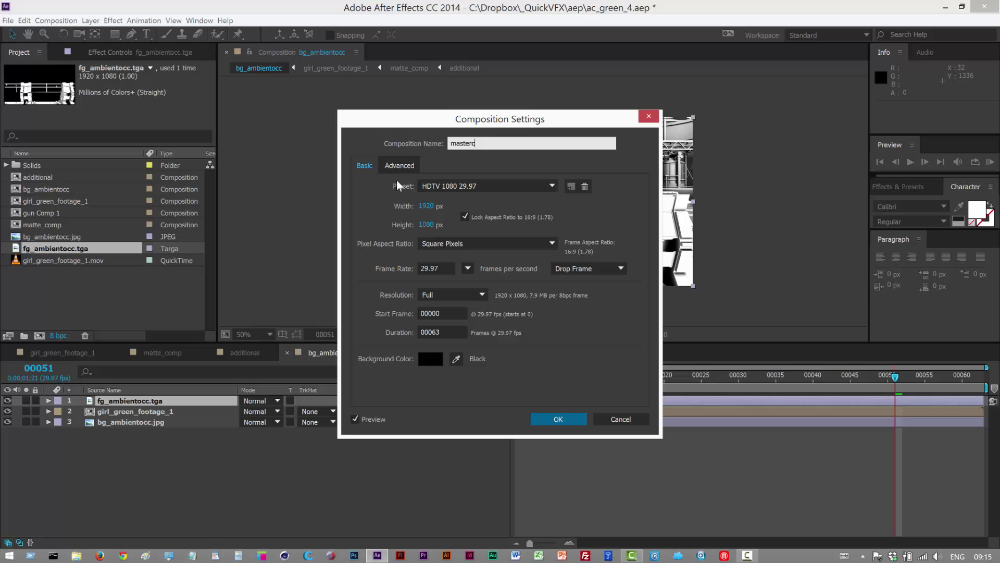
pyautogui.click(584, 420)
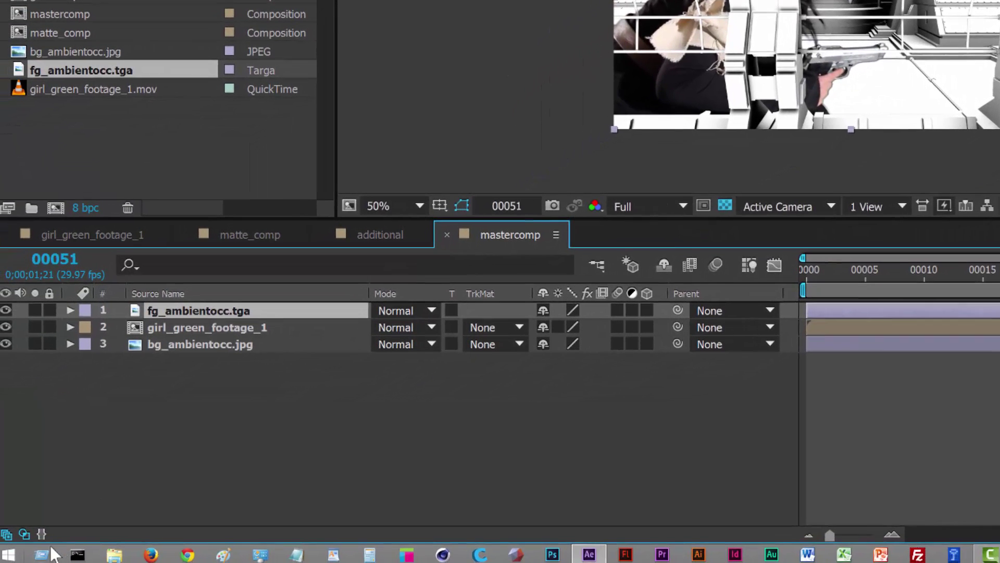
# Step: Enable the 3D Layer switch on all three layers
pyautogui.click(24, 533)
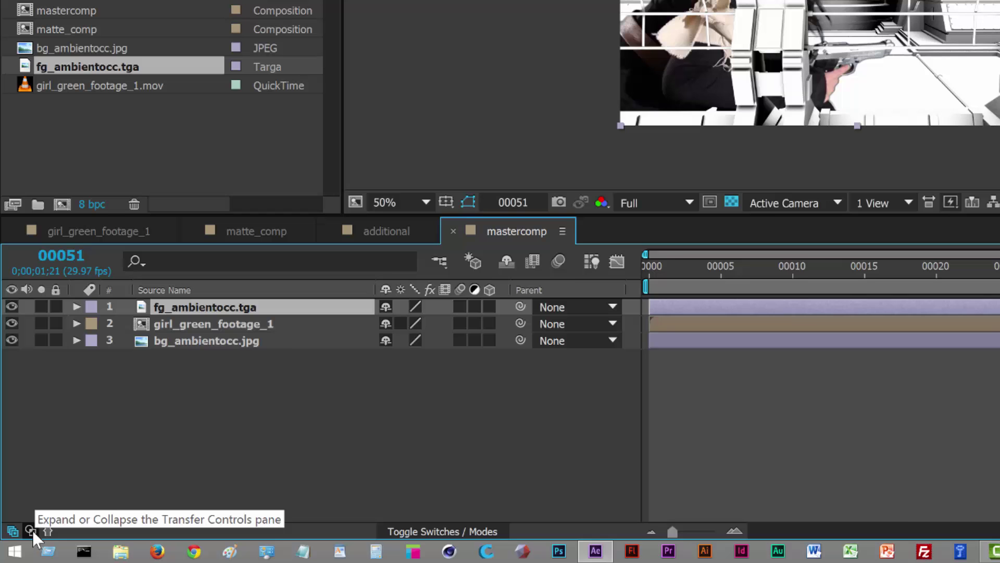
pyautogui.click(31, 530)
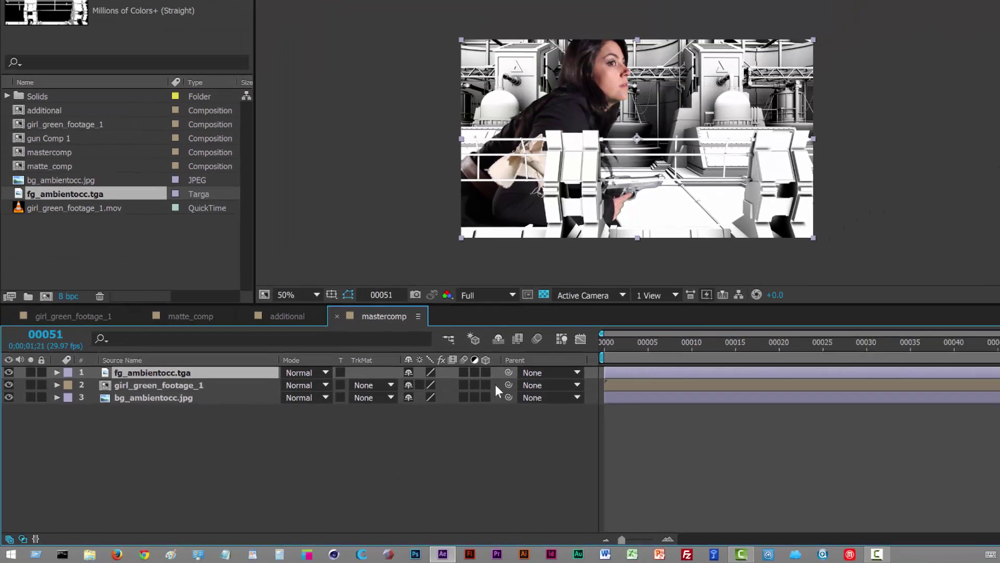
pyautogui.moveTo(487, 373); pyautogui.dragTo(485, 397)
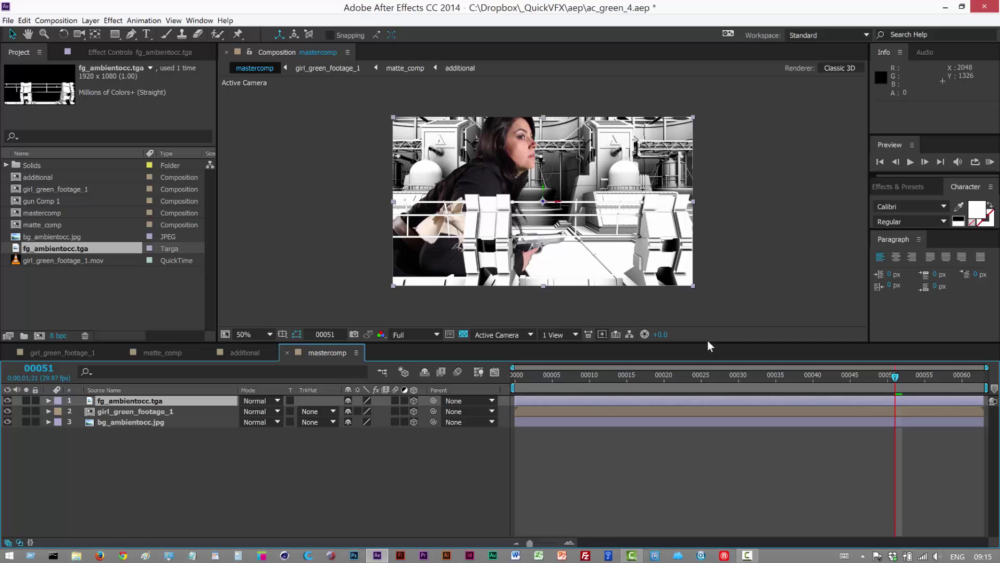
# Step: Switch the viewer to 4 Views, each fitted to its panel
pyautogui.click(556, 335)
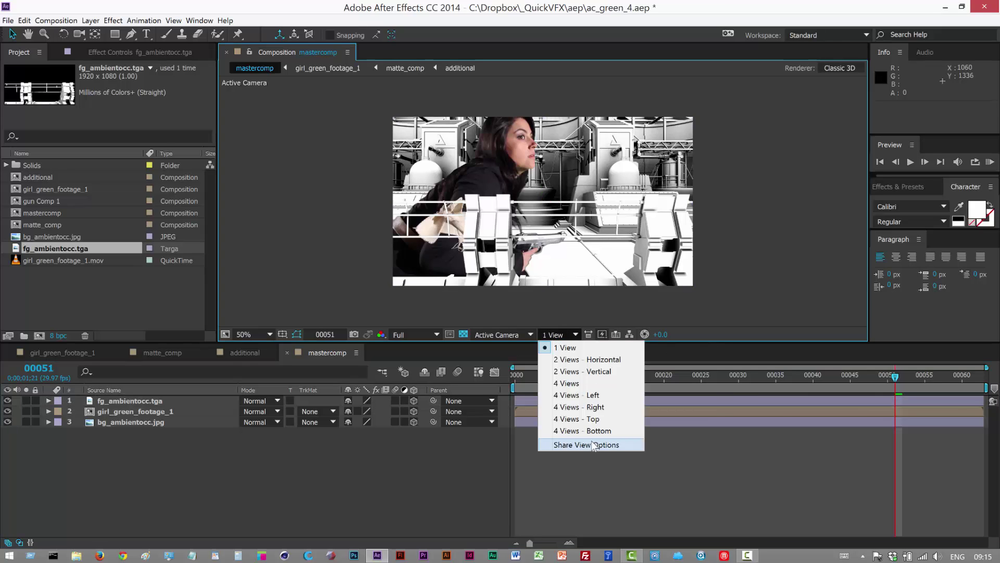
pyautogui.click(568, 384)
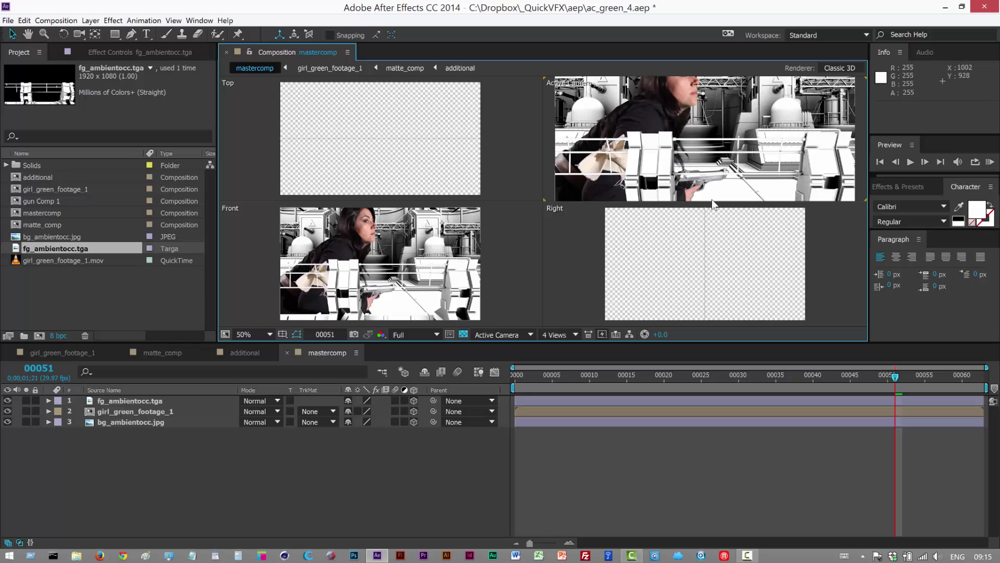
pyautogui.click(264, 341)
pyautogui.click(268, 351)
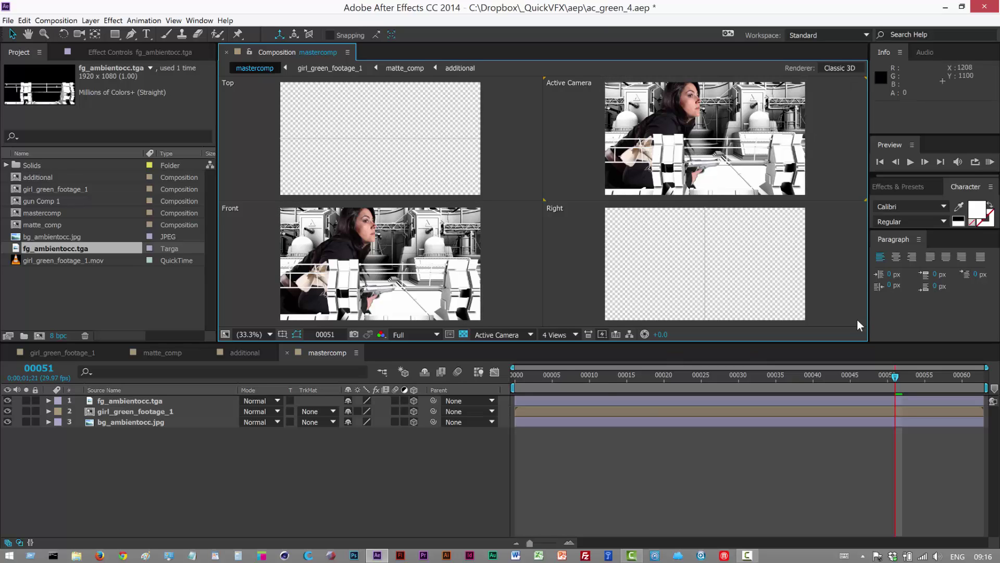
# Step: Push bg_ambientocc back and bring fg_ambientocc forward to Z -345, then return to 1 View
pyautogui.click(155, 412)
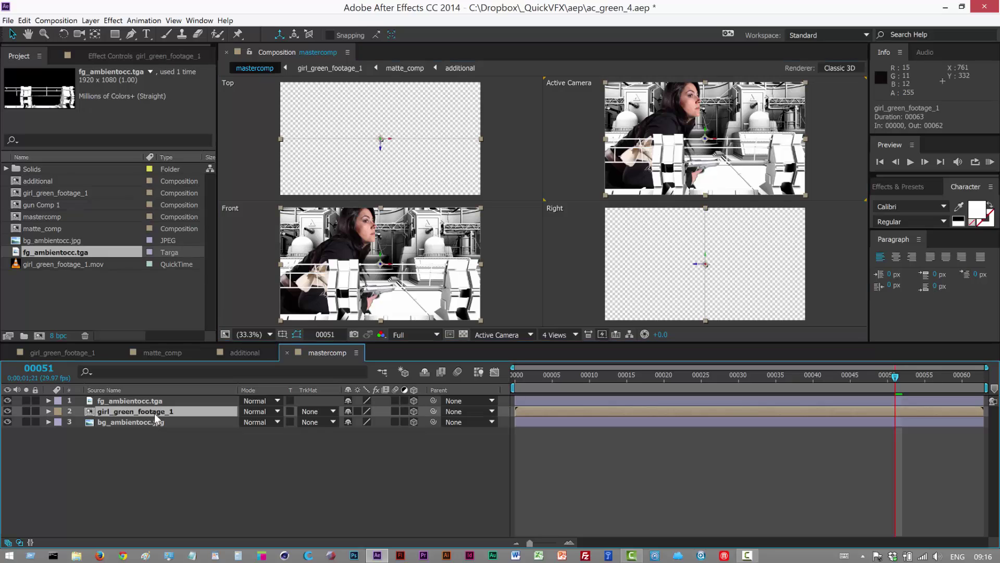
pyautogui.click(120, 423)
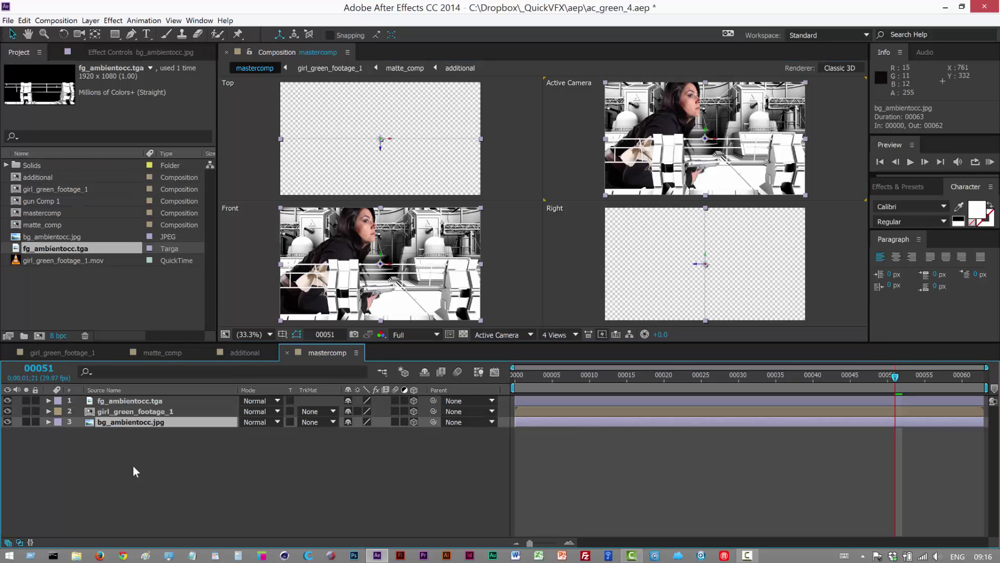
pyautogui.moveTo(380, 148); pyautogui.dragTo(383, 110)
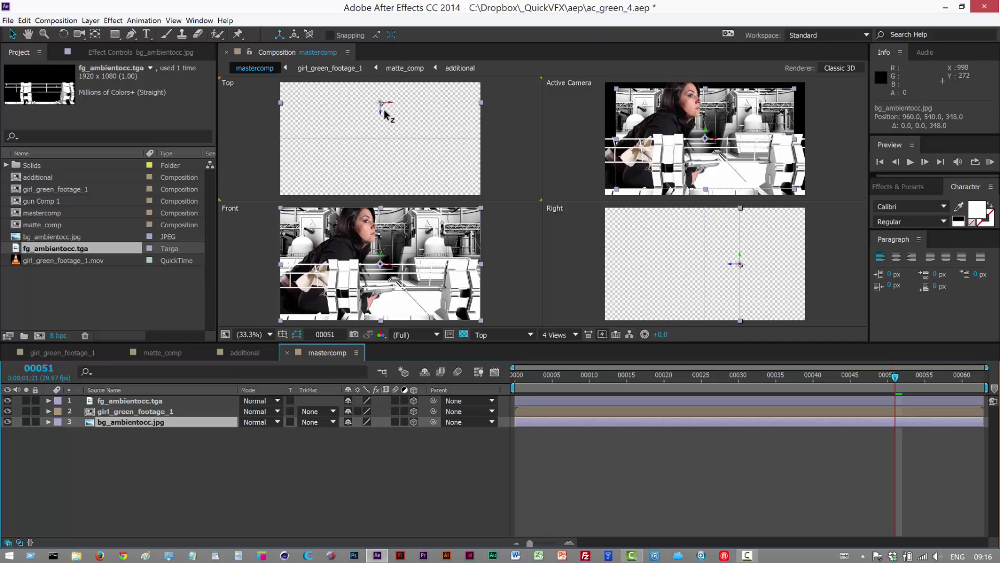
pyautogui.click(121, 400)
pyautogui.moveTo(380, 152); pyautogui.dragTo(383, 188)
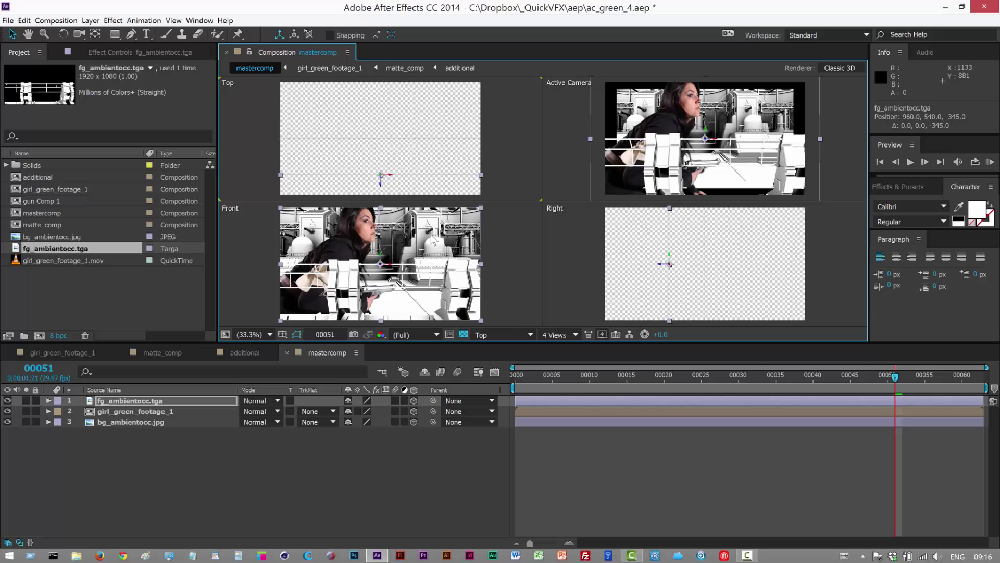
pyautogui.click(575, 334)
pyautogui.click(572, 346)
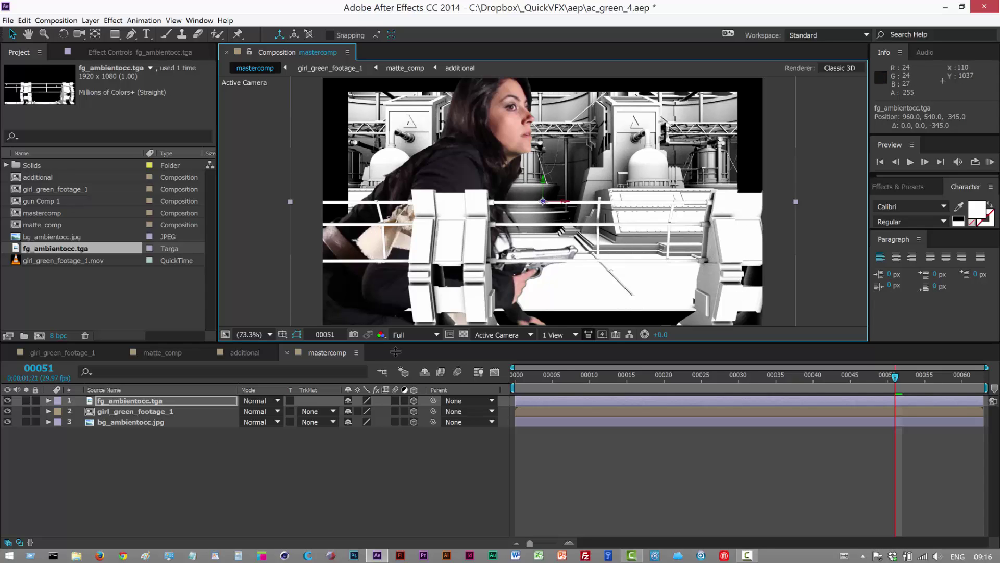
# Step: Scale bg_ambientocc.jpg up to 115% to refill the frame
pyautogui.click(165, 422)
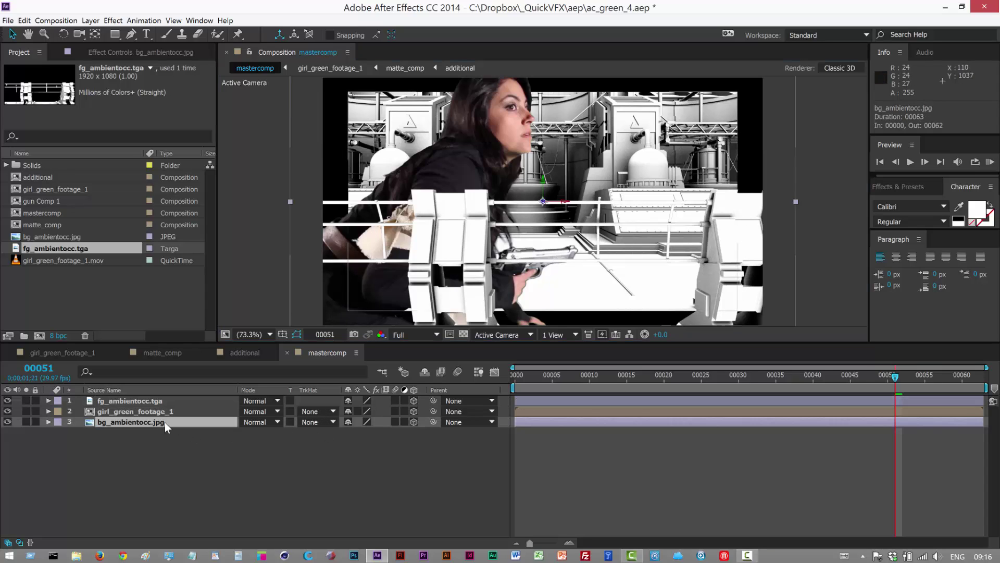
pyautogui.press('s')
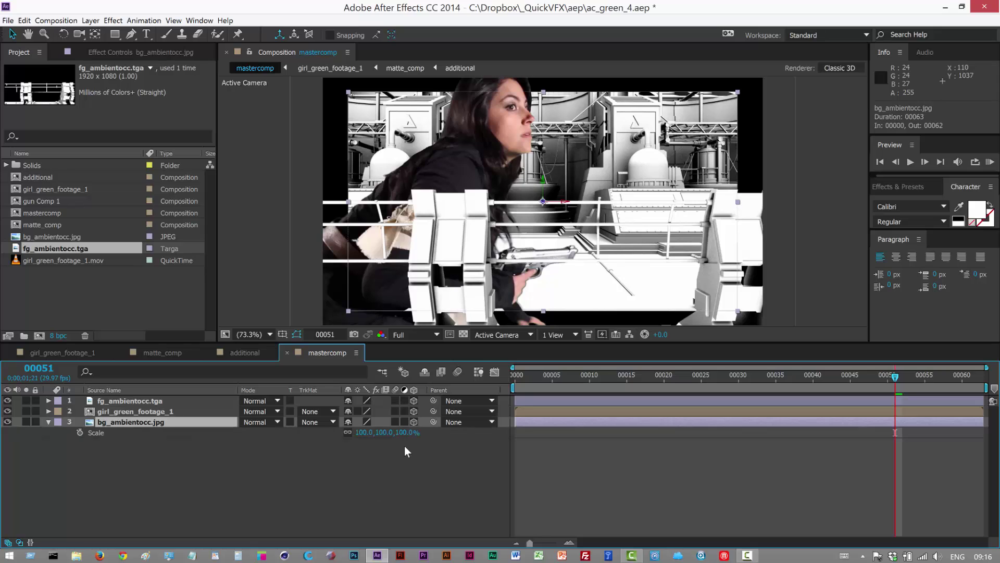
pyautogui.moveTo(407, 433); pyautogui.dragTo(415, 437)
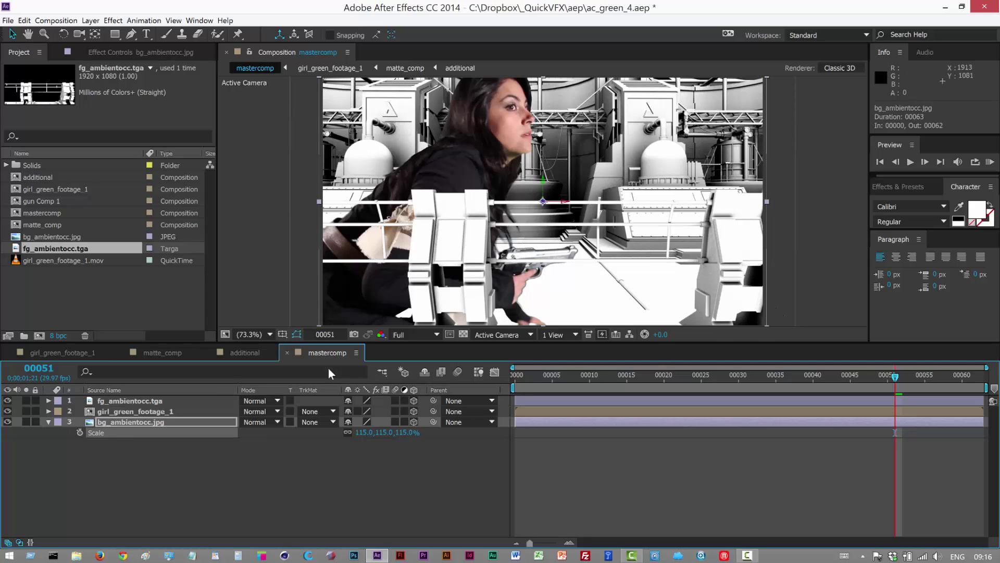
# Step: Scale fg_ambientocc.tga to 187% and reposition the fence within the frame
pyautogui.click(117, 402)
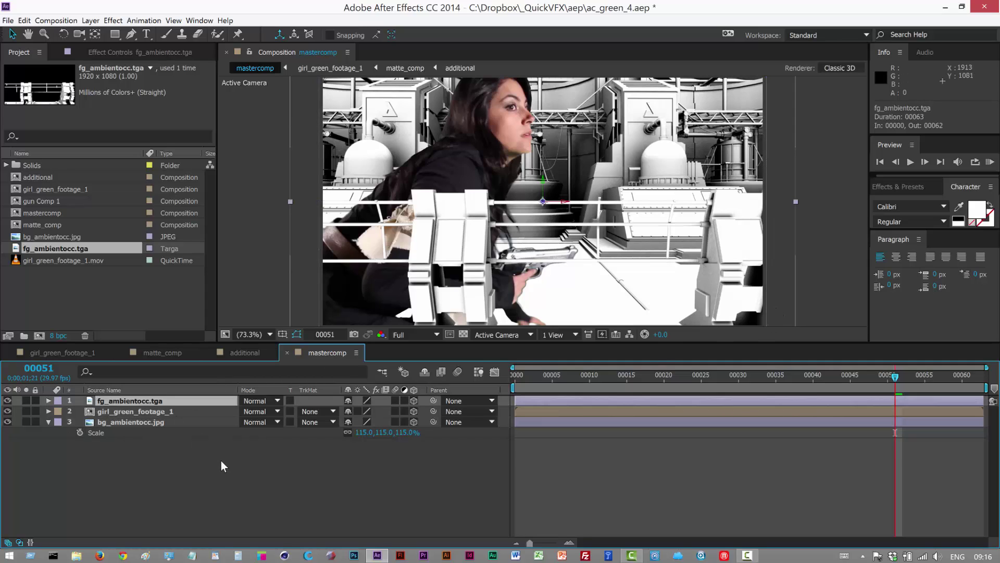
pyautogui.press('s')
pyautogui.moveTo(409, 411); pyautogui.dragTo(456, 422)
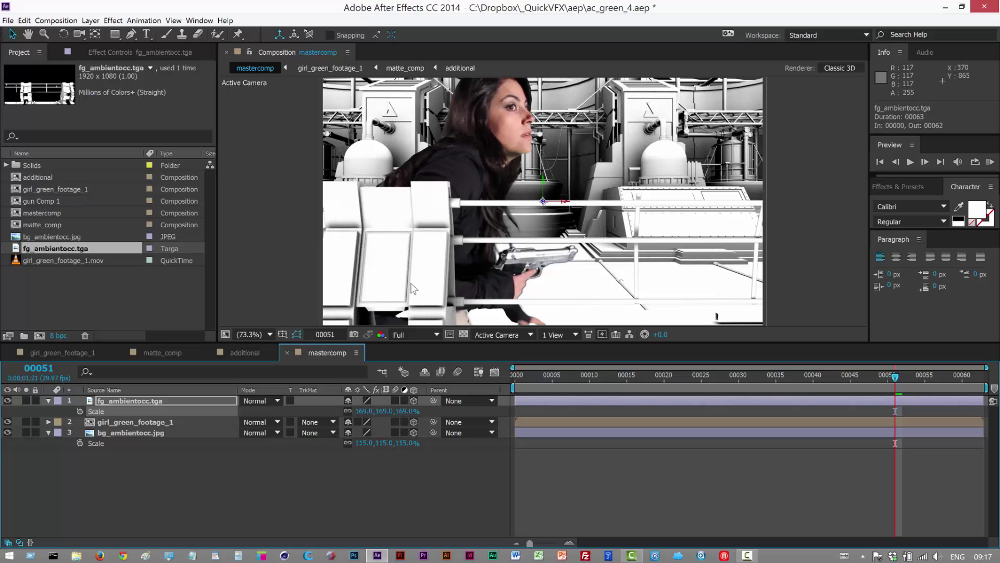
pyautogui.moveTo(414, 289); pyautogui.dragTo(402, 221)
pyautogui.moveTo(365, 411); pyautogui.dragTo(399, 412)
pyautogui.moveTo(385, 305); pyautogui.dragTo(402, 305)
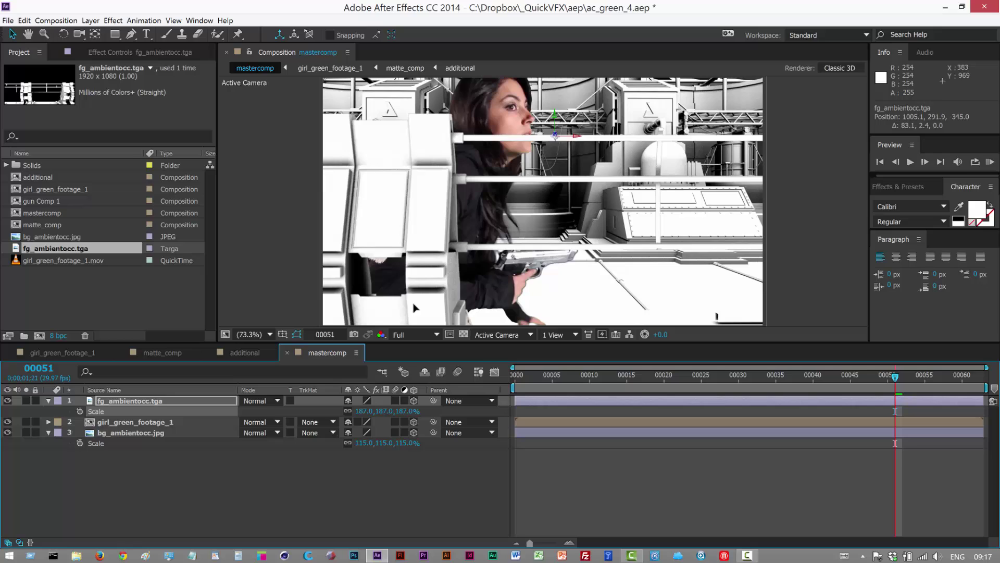
pyautogui.moveTo(414, 305); pyautogui.dragTo(415, 318)
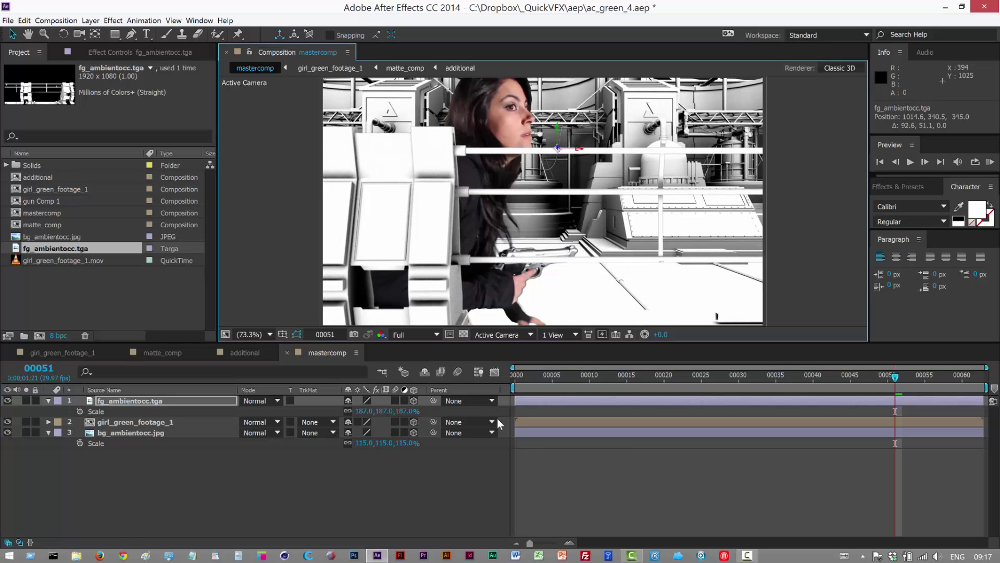
# Step: RAM preview the layered composite
pyautogui.click(989, 162)
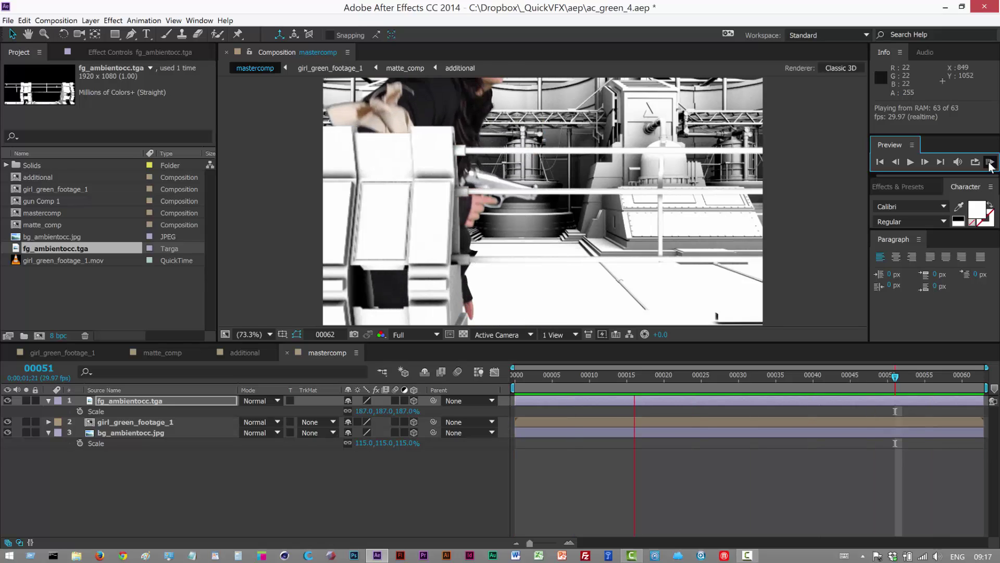
pyautogui.click(633, 265)
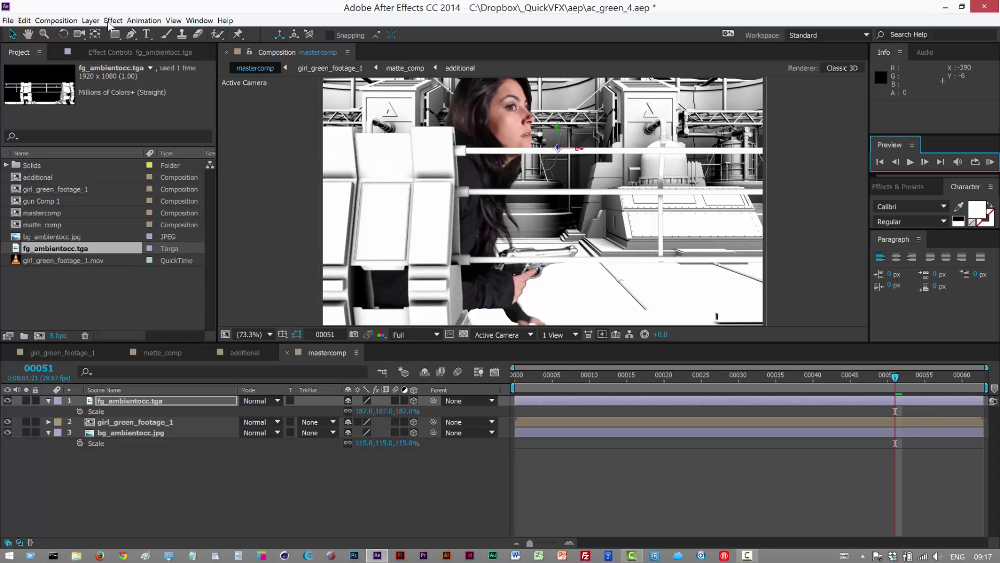
pyautogui.click(92, 21)
# Step: Add a Two-Node Camera 1 using the 28mm lens preset
pyautogui.moveTo(112, 34)
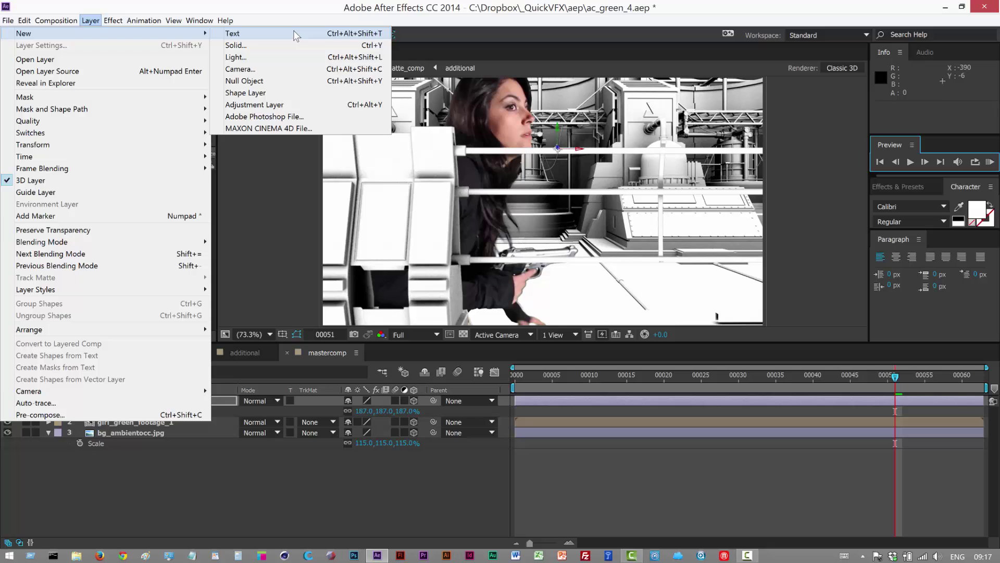
pyautogui.click(245, 69)
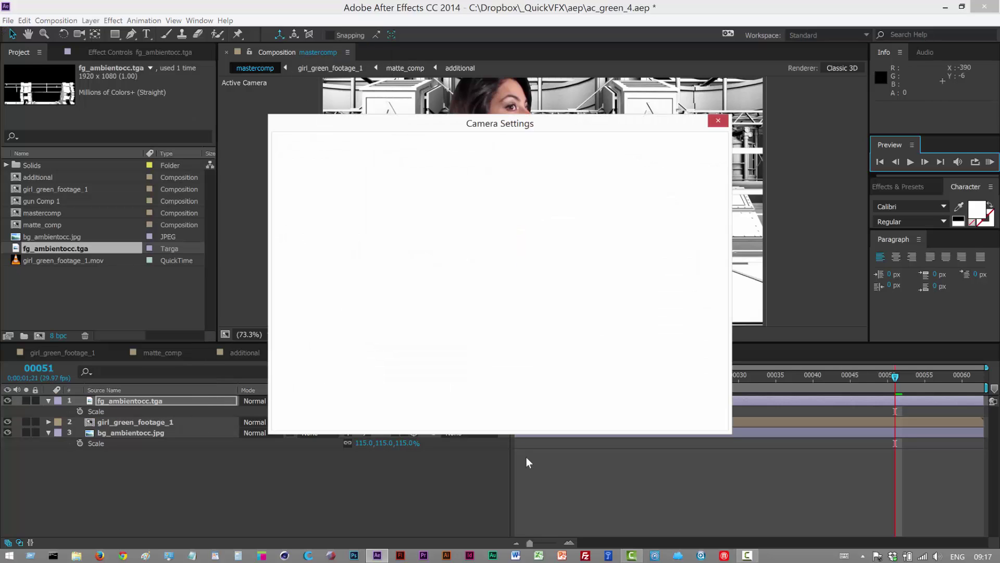
pyautogui.click(547, 184)
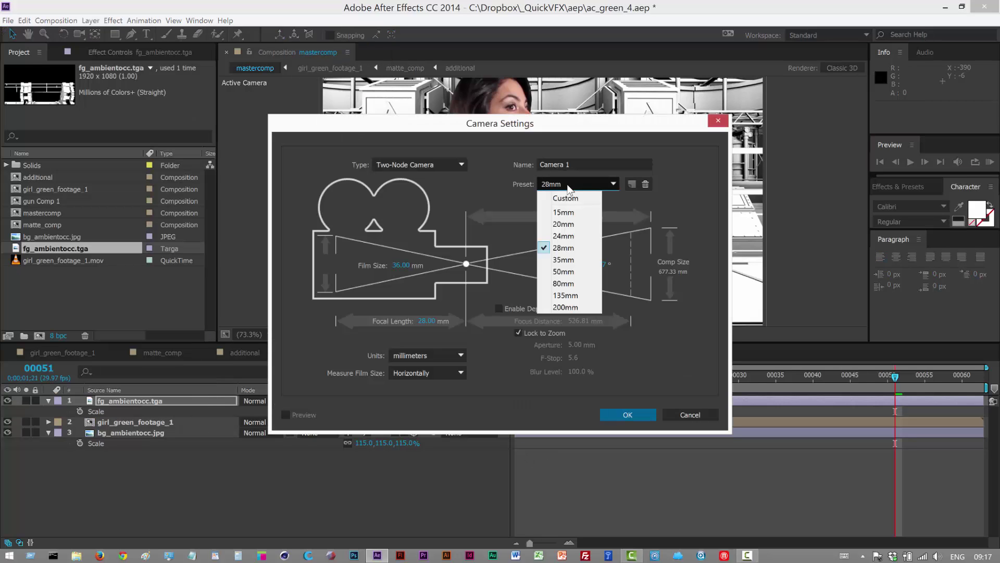
pyautogui.click(573, 248)
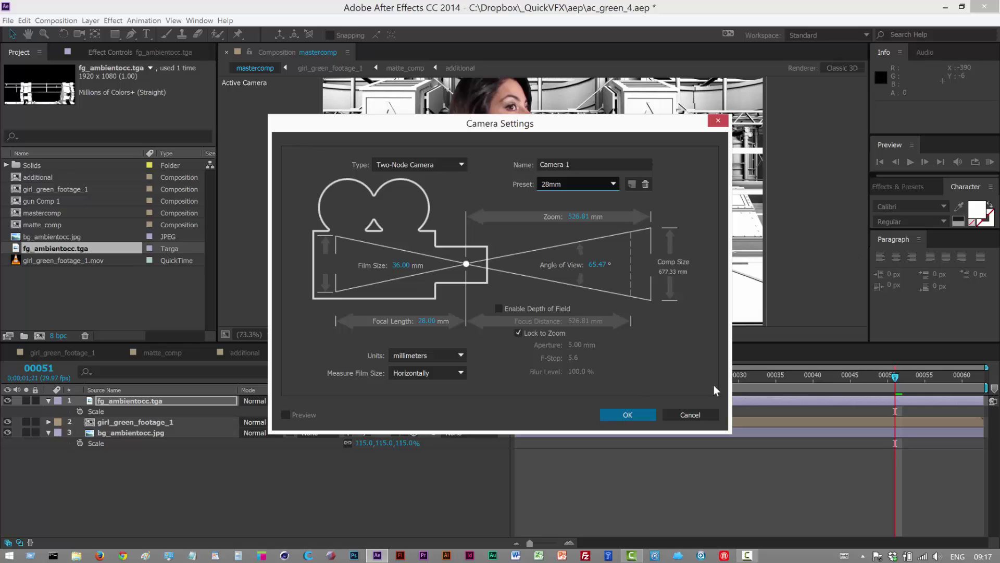
pyautogui.click(626, 417)
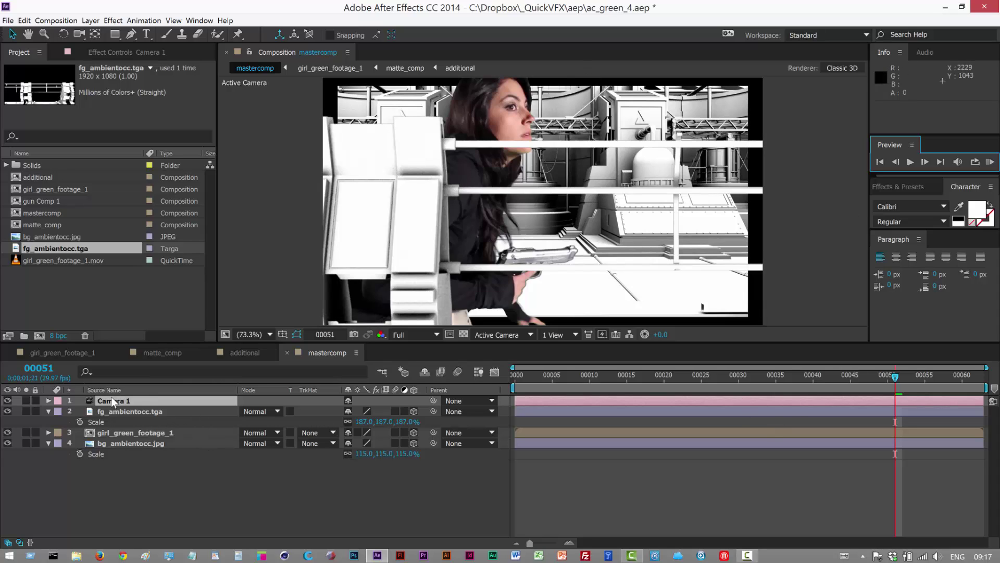
# Step: Add a Null Object and parent Camera 1 to Null 1
pyautogui.click(91, 22)
pyautogui.moveTo(104, 33)
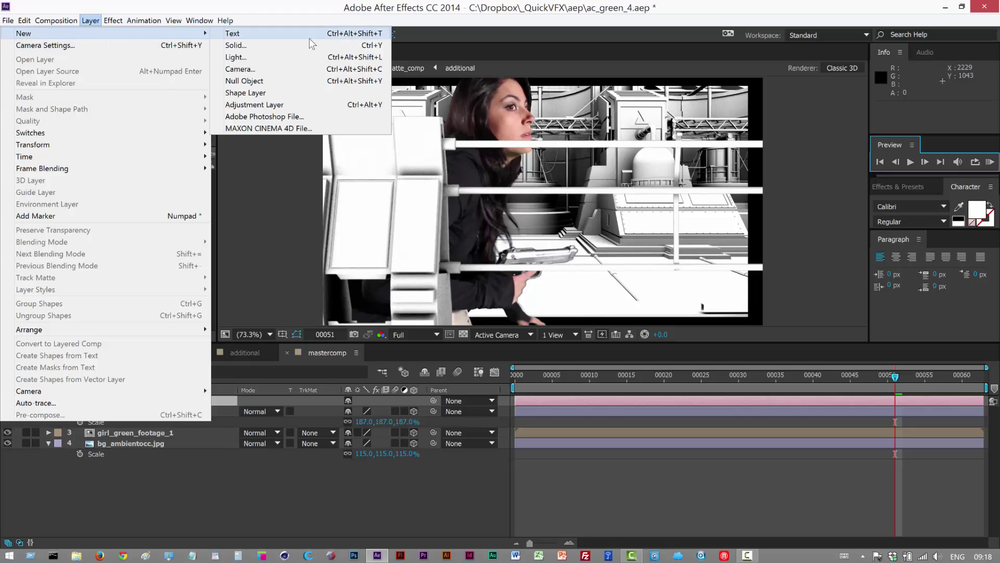
pyautogui.click(292, 79)
pyautogui.click(122, 412)
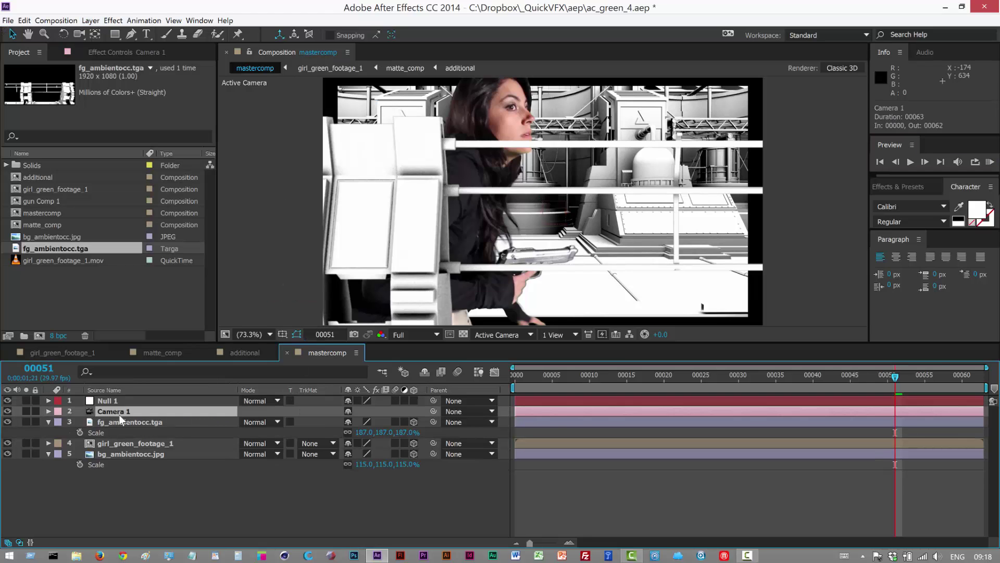
pyautogui.click(445, 414)
pyautogui.click(463, 432)
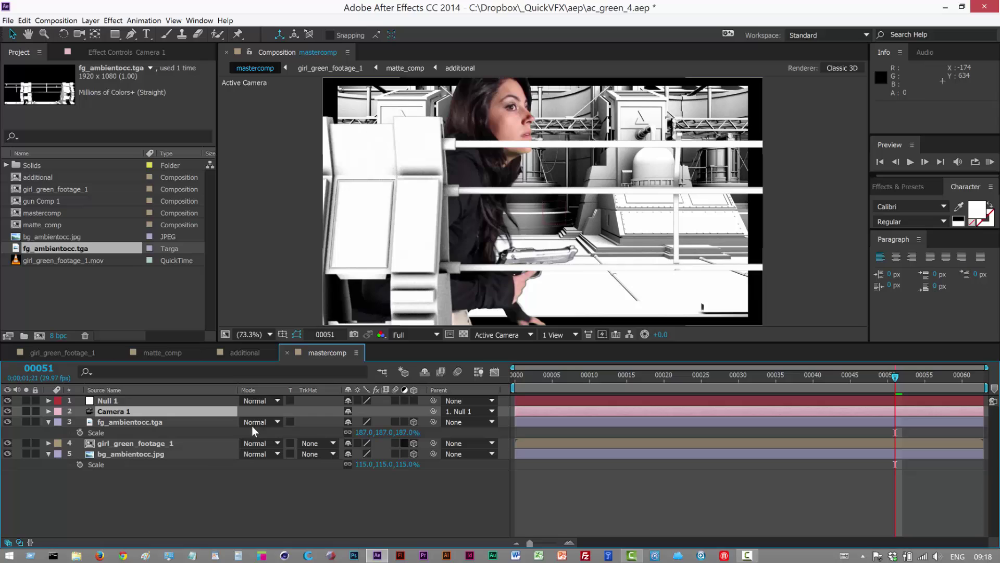
# Step: Make the null 3D and rename it camNull
pyautogui.click(109, 401)
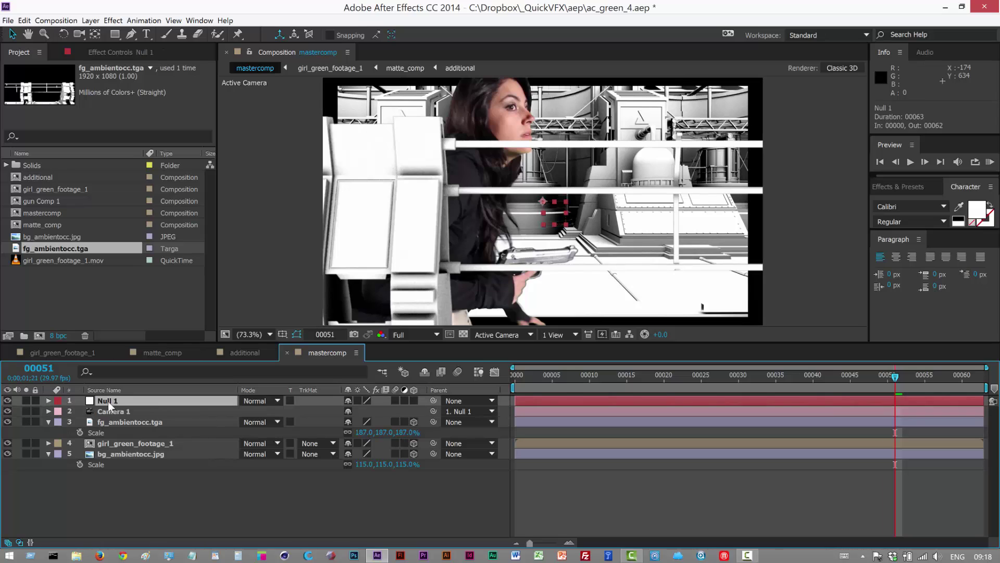
pyautogui.click(414, 401)
pyautogui.press('Return')
pyautogui.write('cam')
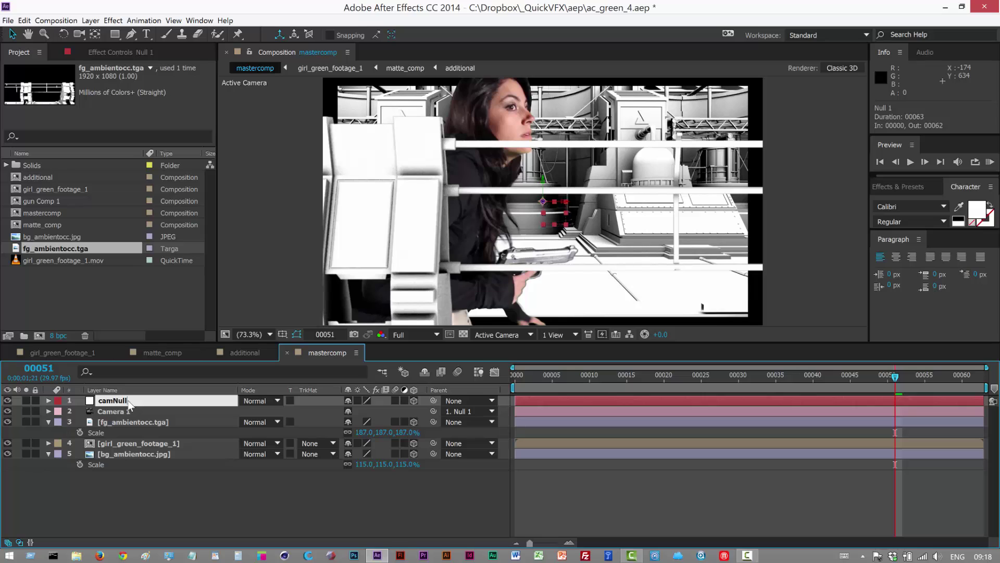
pyautogui.write('Null')
pyautogui.press('Return')
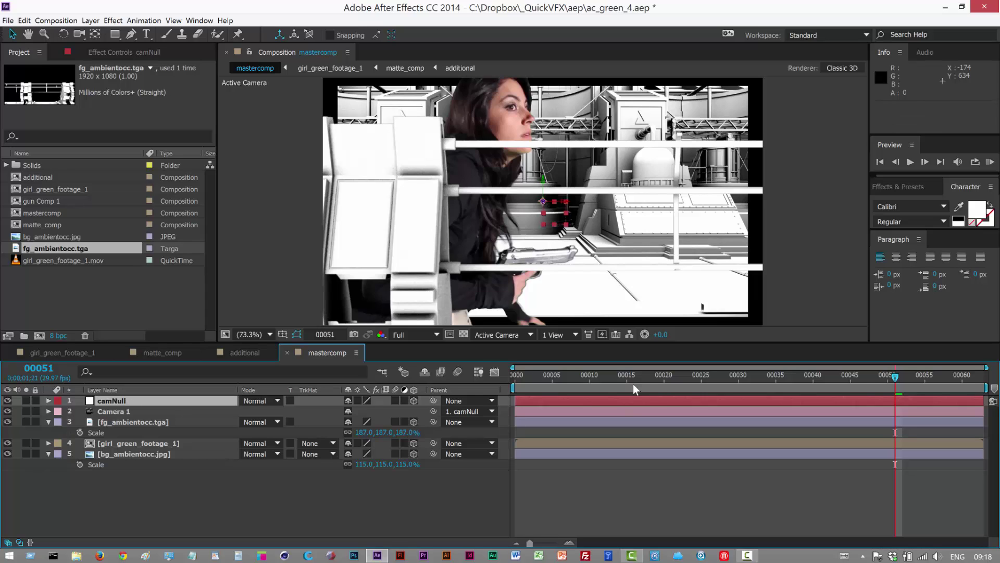
pyautogui.press('Home')
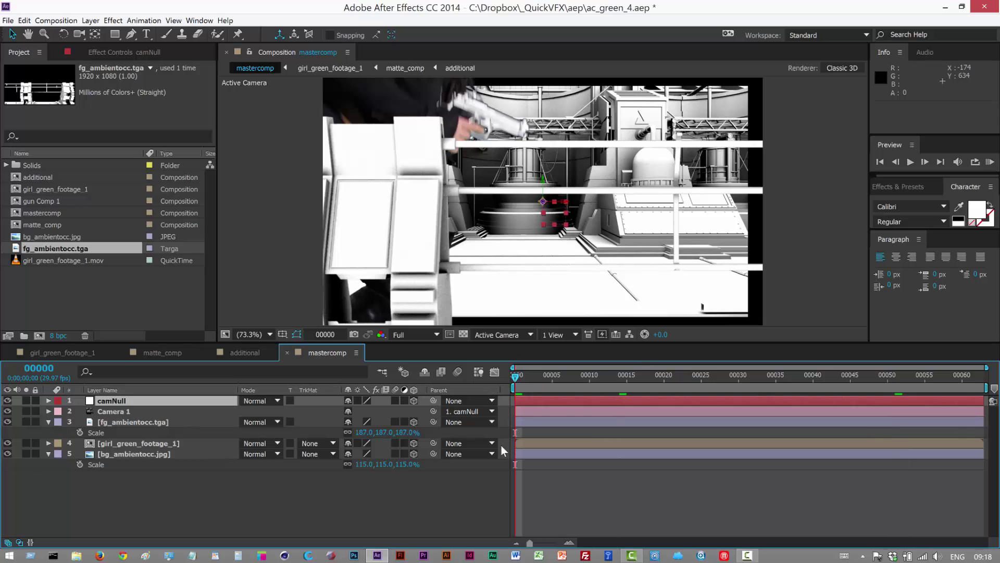
# Step: Keyframe camNull's Position from Z -145 at frame 0 to Z 0 at frame 62, then preview
pyautogui.hotkey('alt', 'shift', 'p')
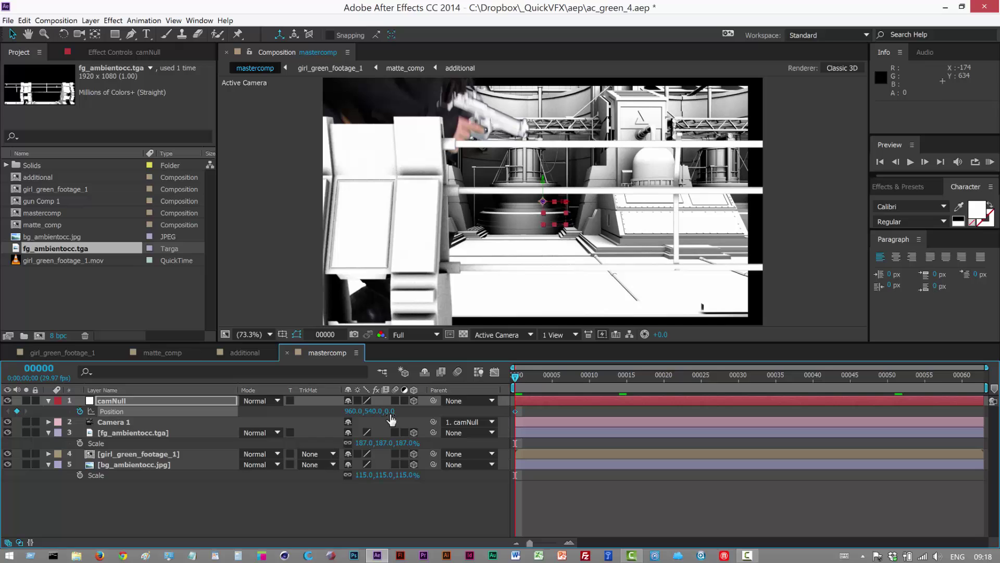
pyautogui.moveTo(383, 412); pyautogui.dragTo(307, 423)
pyautogui.press('space')
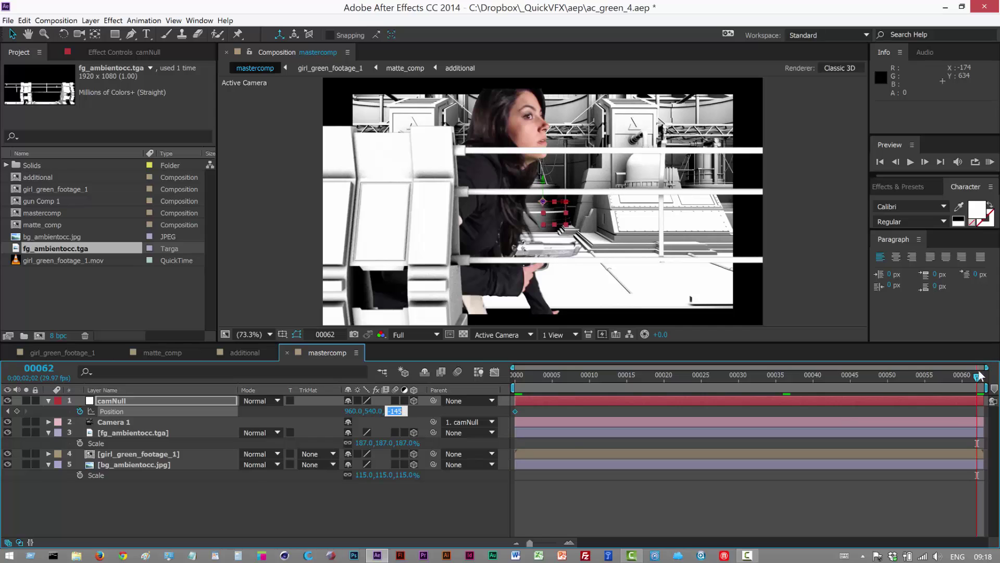
pyautogui.press('Return')
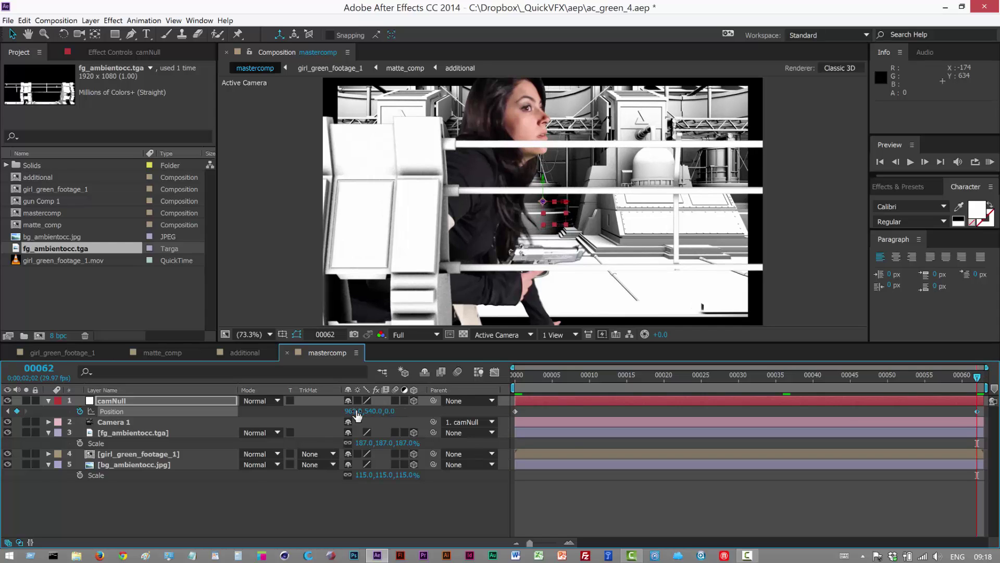
pyautogui.moveTo(520, 385); pyautogui.dragTo(895, 397)
pyautogui.press('space')
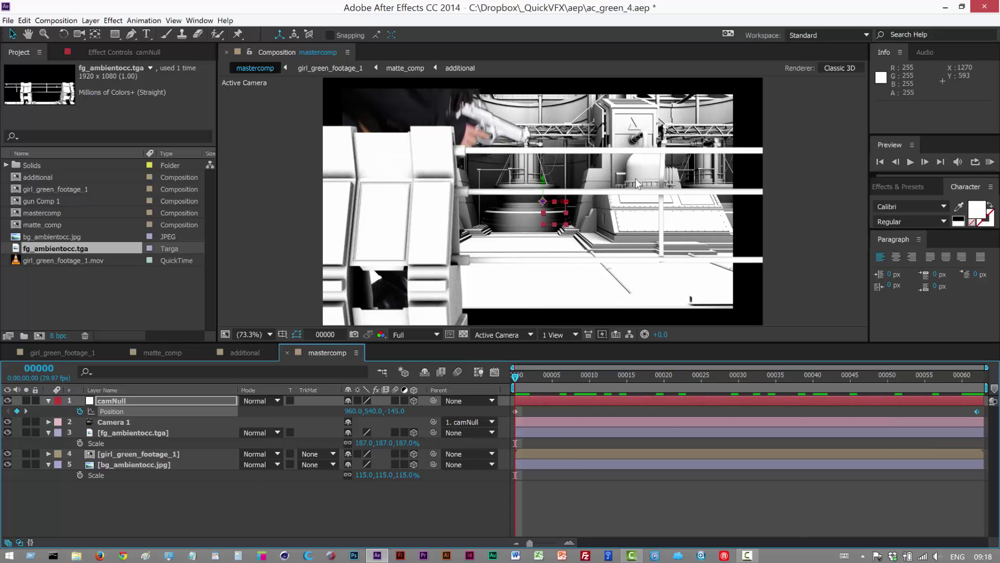
# Step: Scale the bg_ambientocc background to 137% and scrub the timeline to check the framing
pyautogui.click(129, 465)
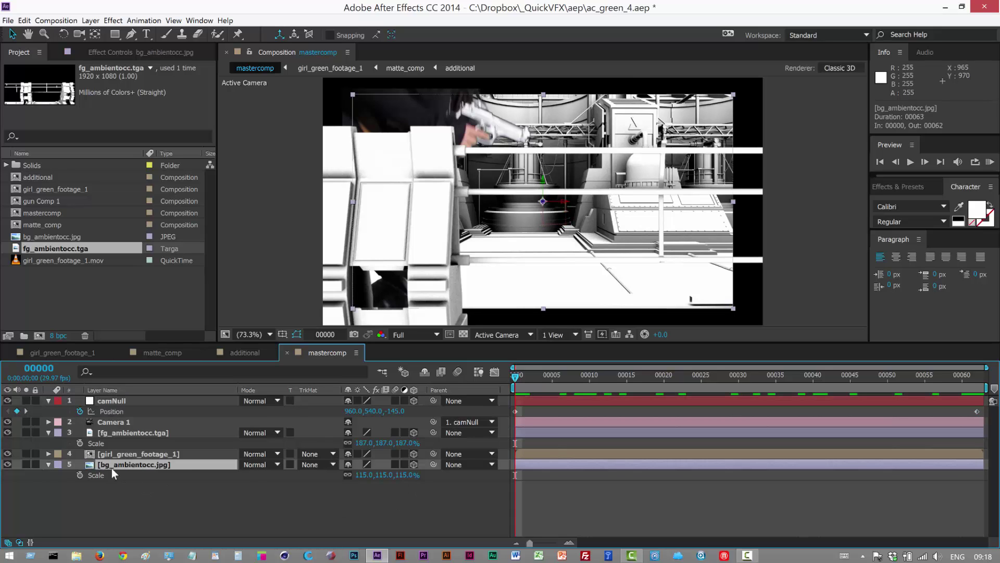
pyautogui.moveTo(397, 475); pyautogui.dragTo(409, 475)
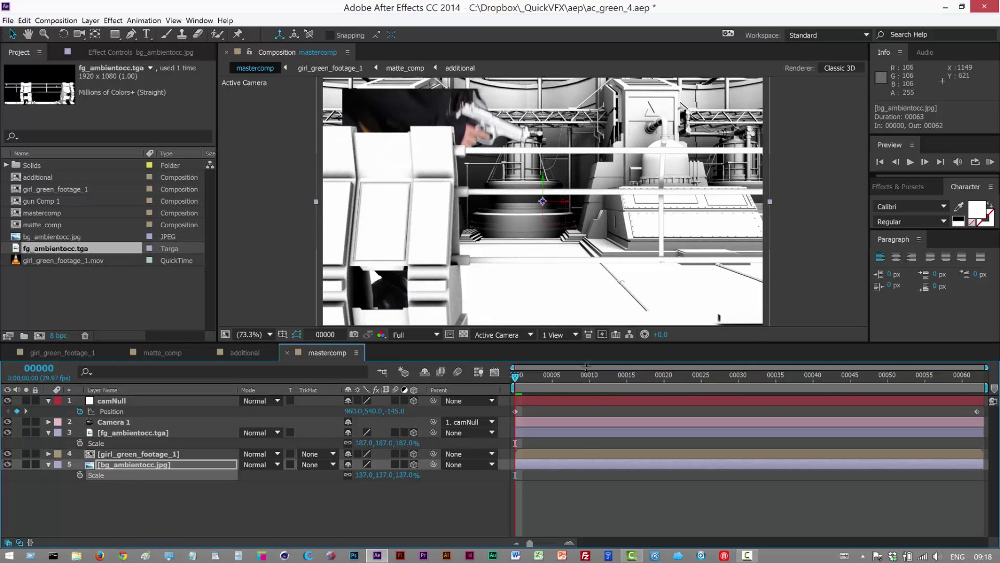
pyautogui.click(151, 436)
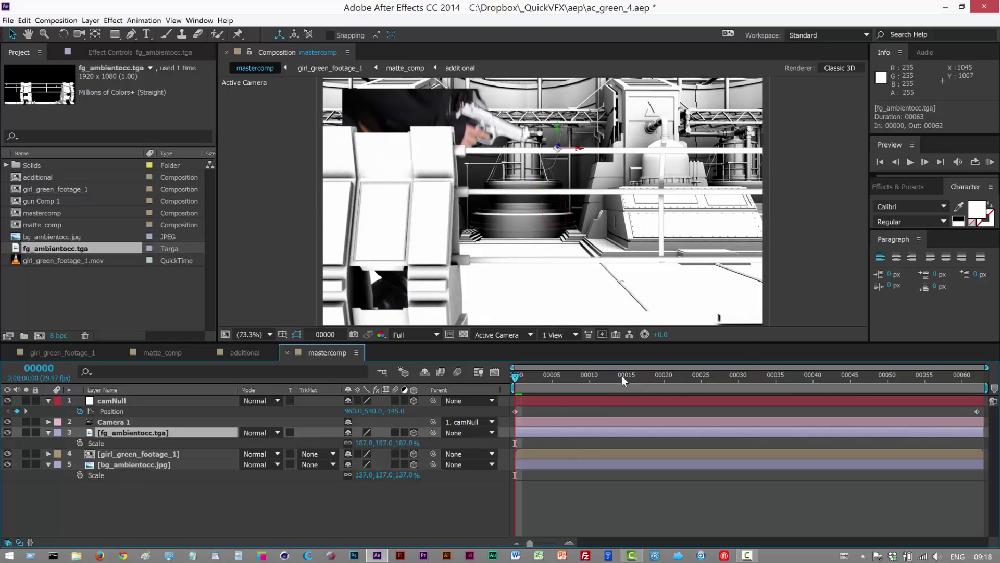
pyautogui.moveTo(621, 376); pyautogui.dragTo(746, 384)
pyautogui.click(776, 386)
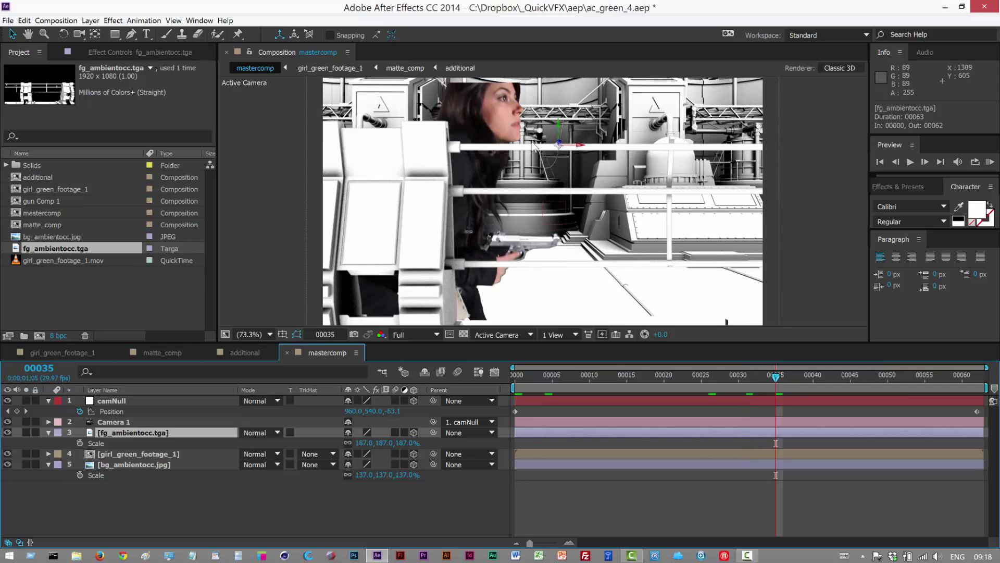
pyautogui.click(537, 385)
pyautogui.moveTo(532, 382); pyautogui.dragTo(543, 384)
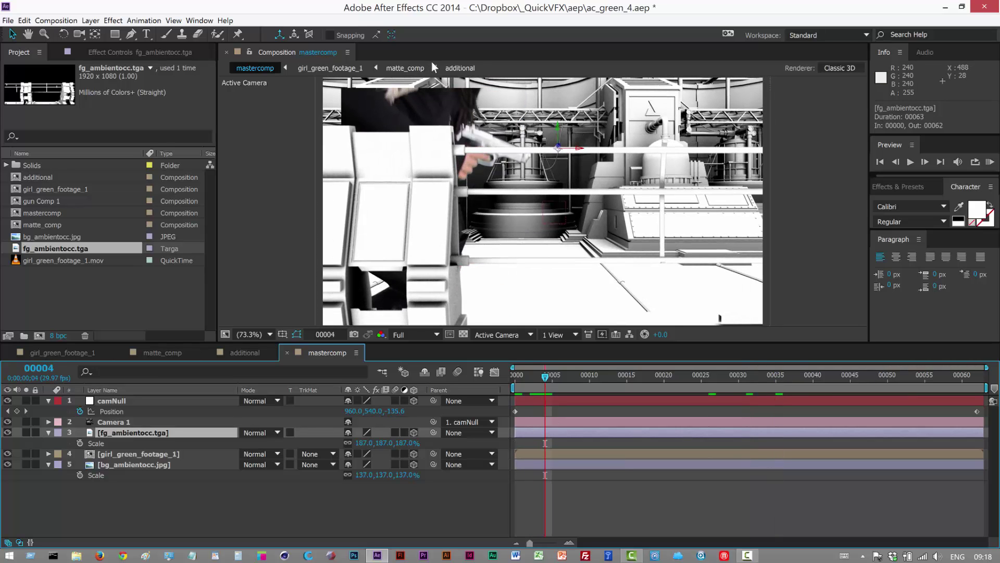
# Step: Scale girl_green_footage_1 to 110% and check her face at frame 49
pyautogui.click(139, 455)
pyautogui.press('s')
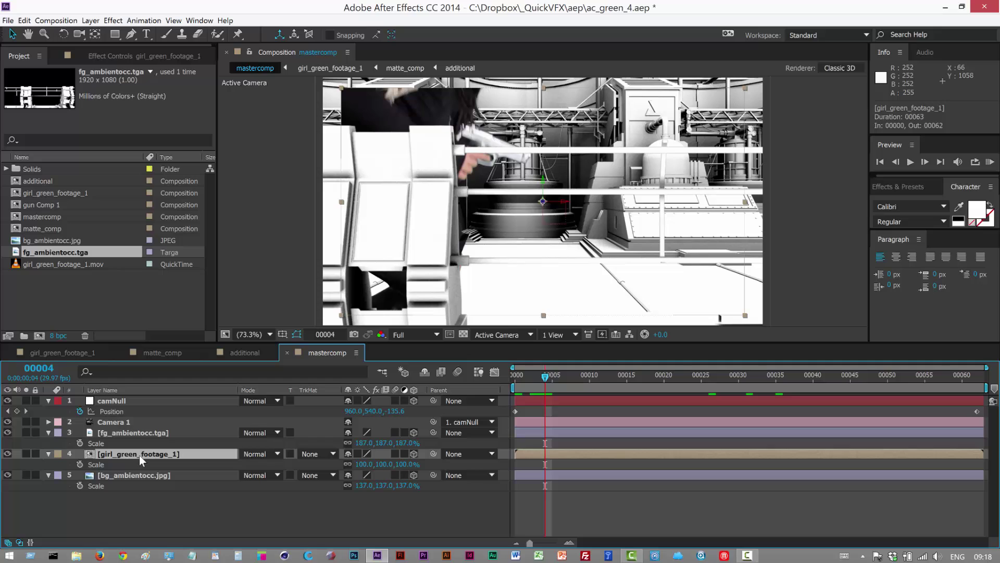
pyautogui.moveTo(388, 469); pyautogui.dragTo(478, 445)
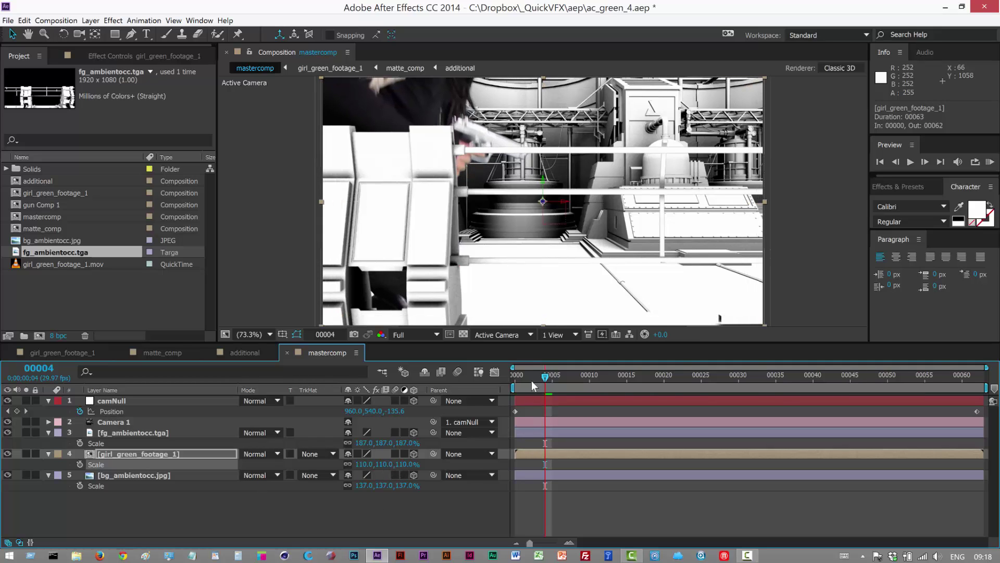
pyautogui.moveTo(532, 382); pyautogui.dragTo(858, 411)
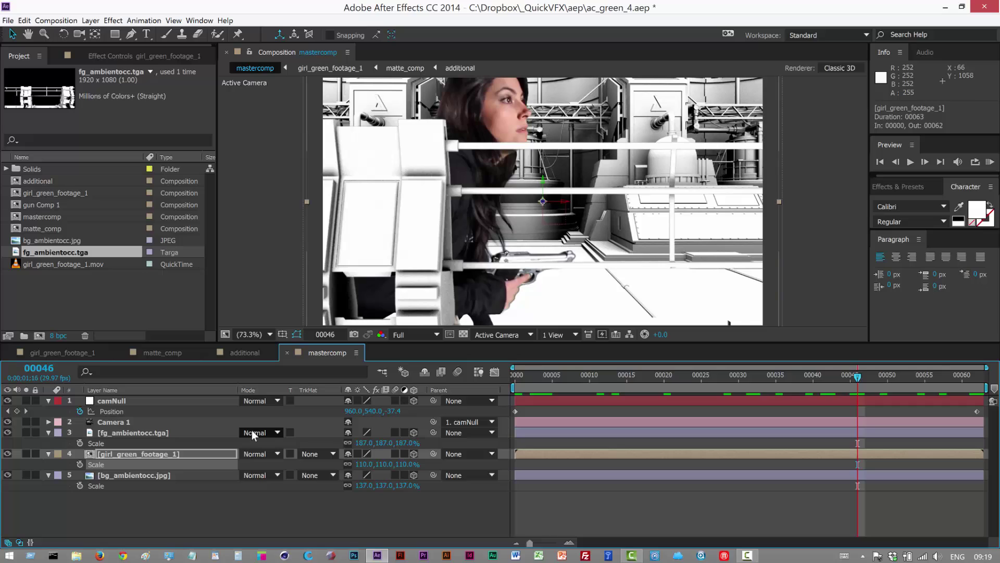
# Step: Move fg_ambientocc.tga to Position 996.2, 399.5, -692.0, then RAM-preview the composite
pyautogui.click(135, 434)
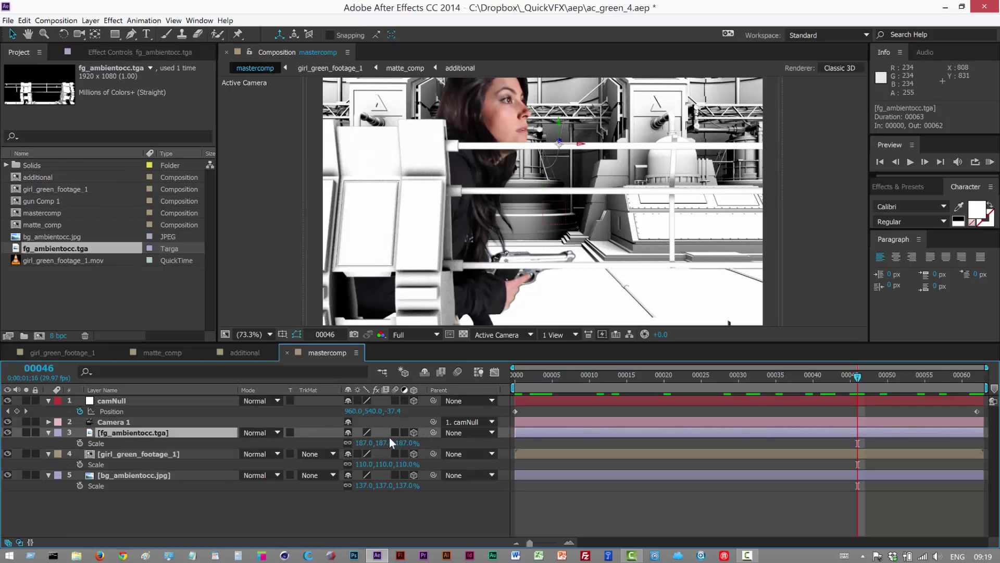
pyautogui.press('p')
pyautogui.moveTo(402, 443); pyautogui.dragTo(203, 463)
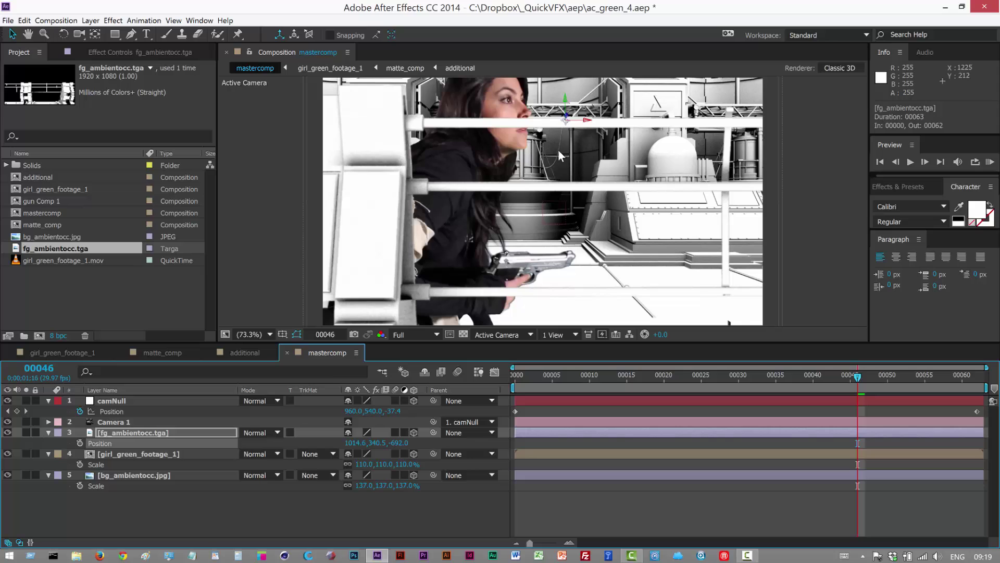
pyautogui.moveTo(391, 213); pyautogui.dragTo(380, 230)
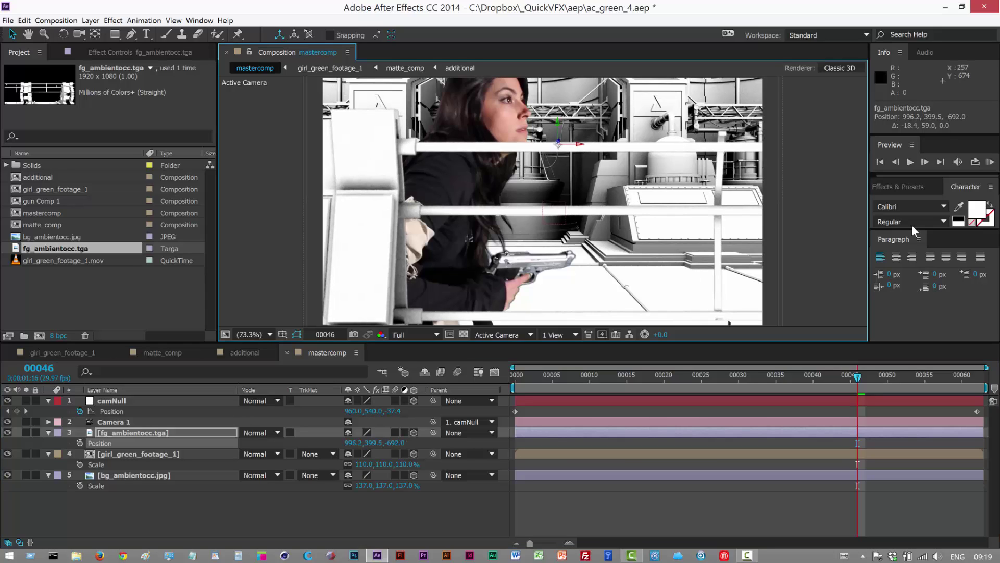
pyautogui.click(989, 164)
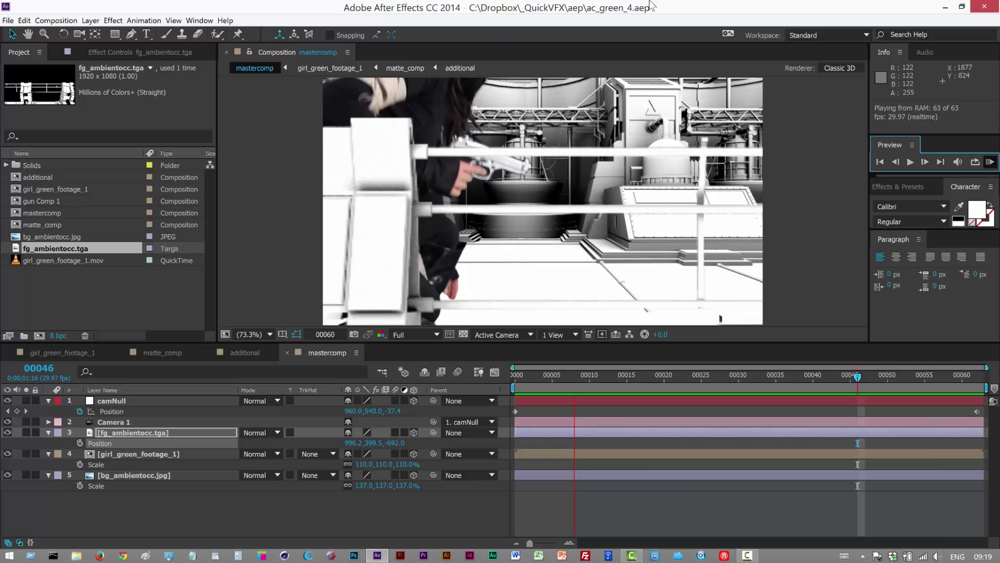
pyautogui.press('space')
# Step: Apply Fast Blur from Blur & Sharpen to the fg_ambientocc.tga fence layer
pyautogui.click(135, 435)
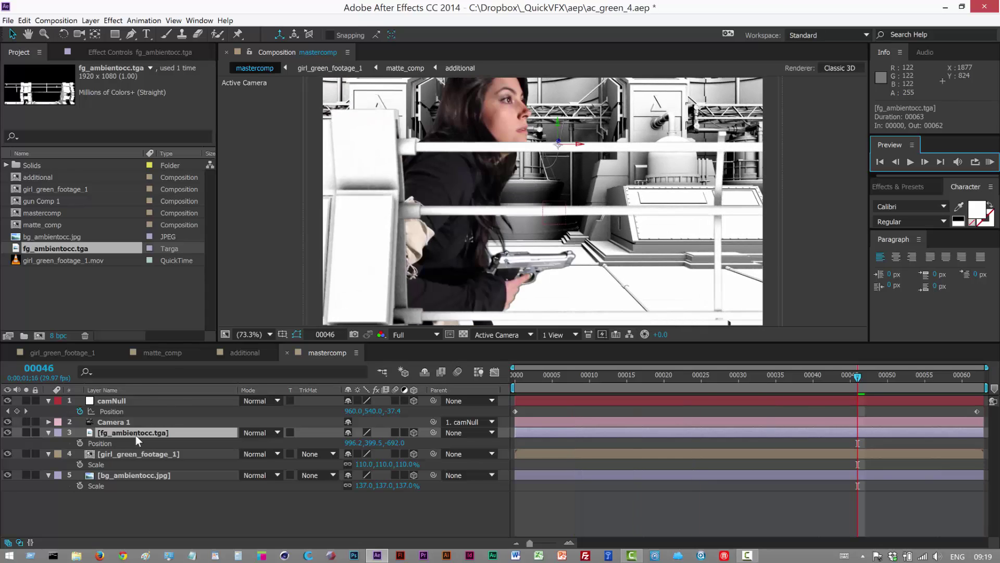
pyautogui.click(113, 20)
pyautogui.moveTo(121, 97)
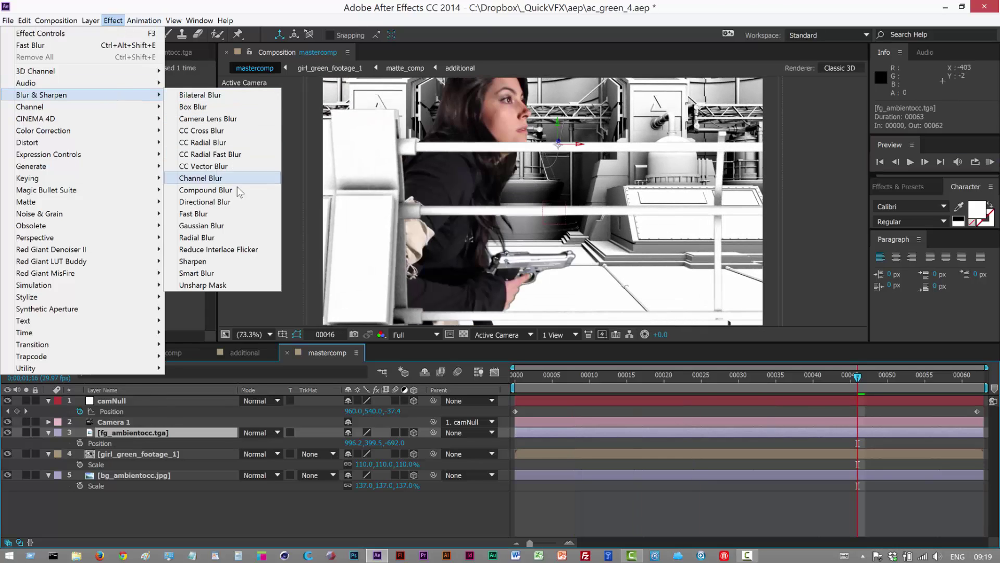
pyautogui.click(193, 213)
pyautogui.click(124, 89)
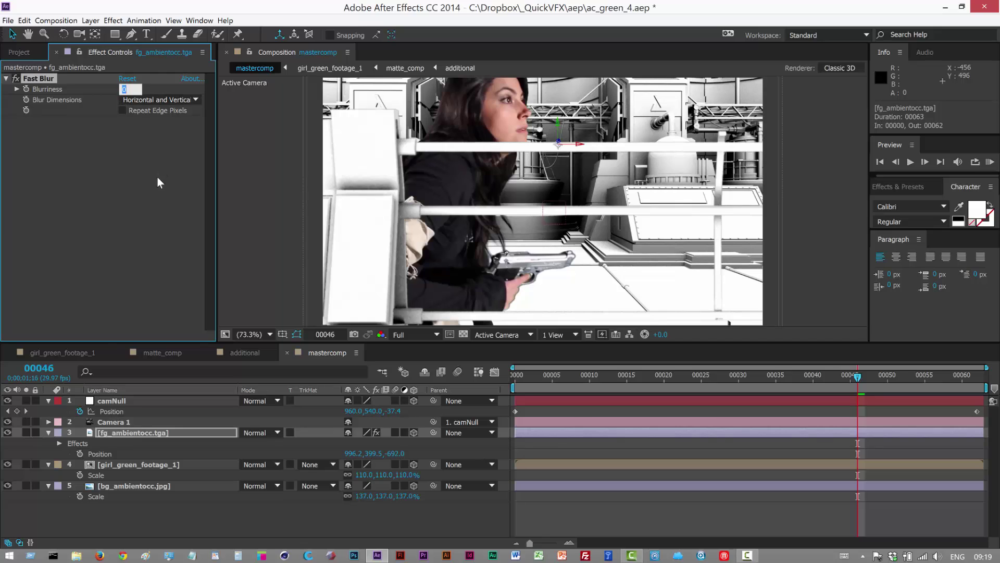
# Step: Try Blurriness 4 and 3, settle on 2.0, then preview the blurred composite
pyautogui.write('4')
pyautogui.press('Return')
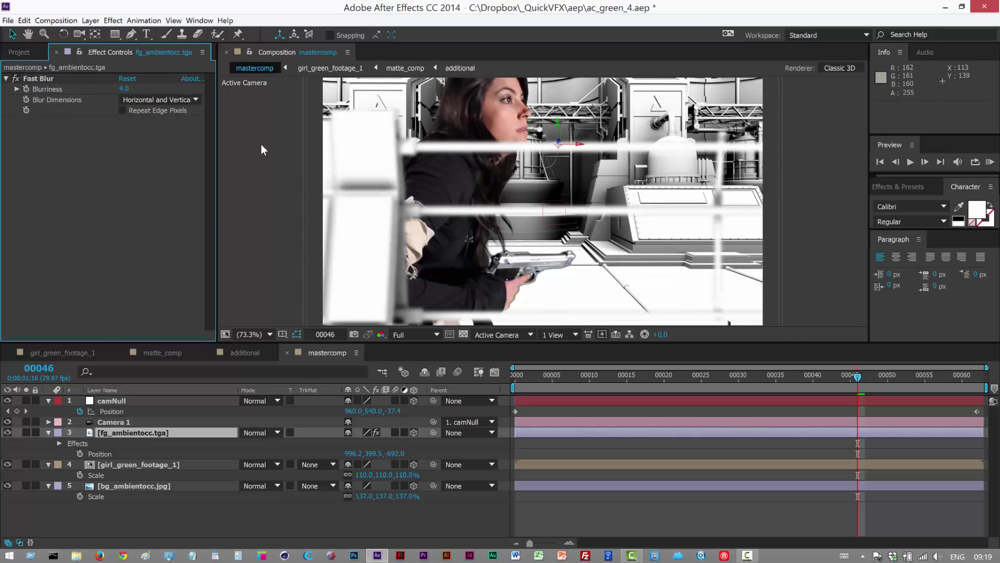
pyautogui.click(124, 89)
pyautogui.write('3')
pyautogui.press('Return')
pyautogui.click(124, 89)
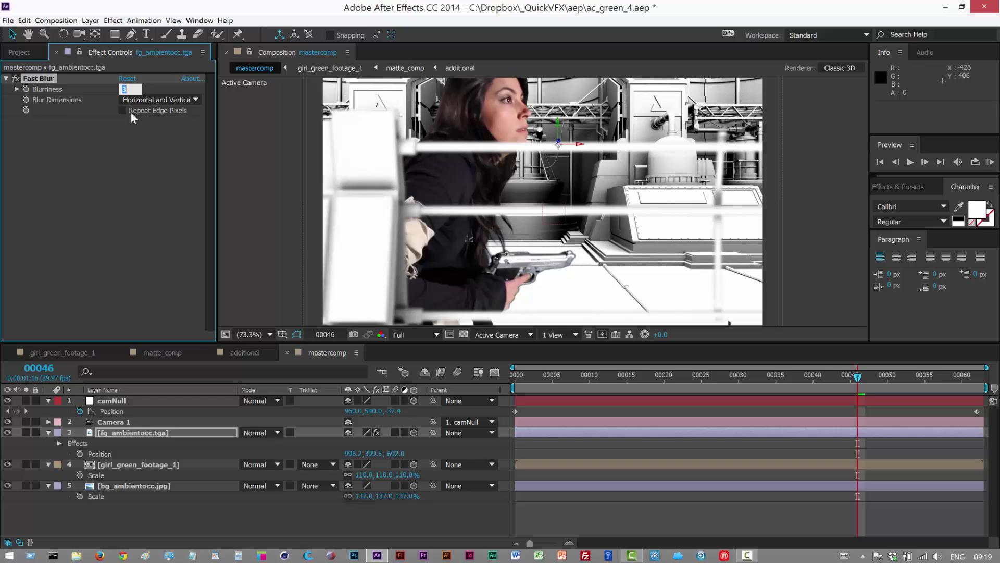
pyautogui.write('2')
pyautogui.press('Return')
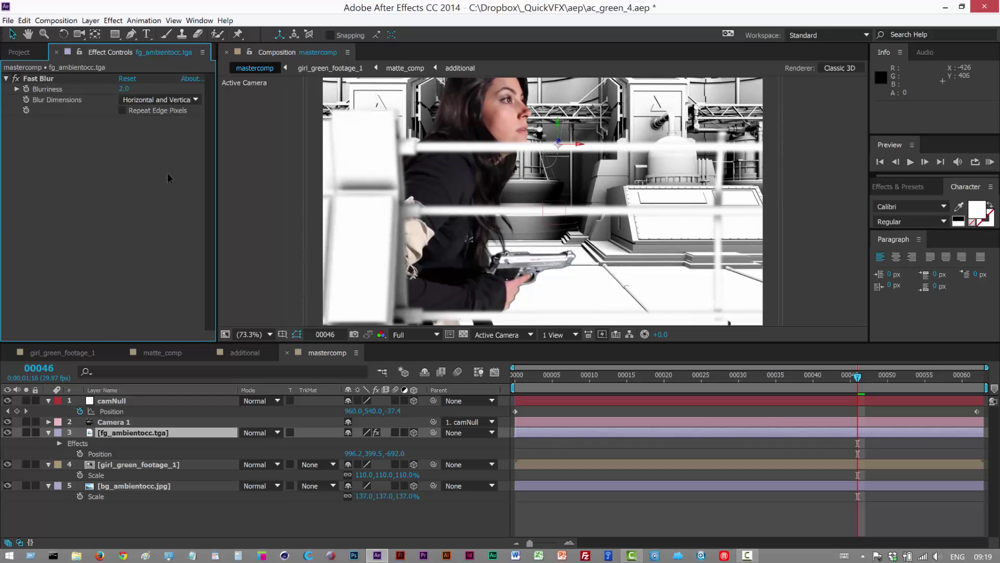
pyautogui.click(991, 163)
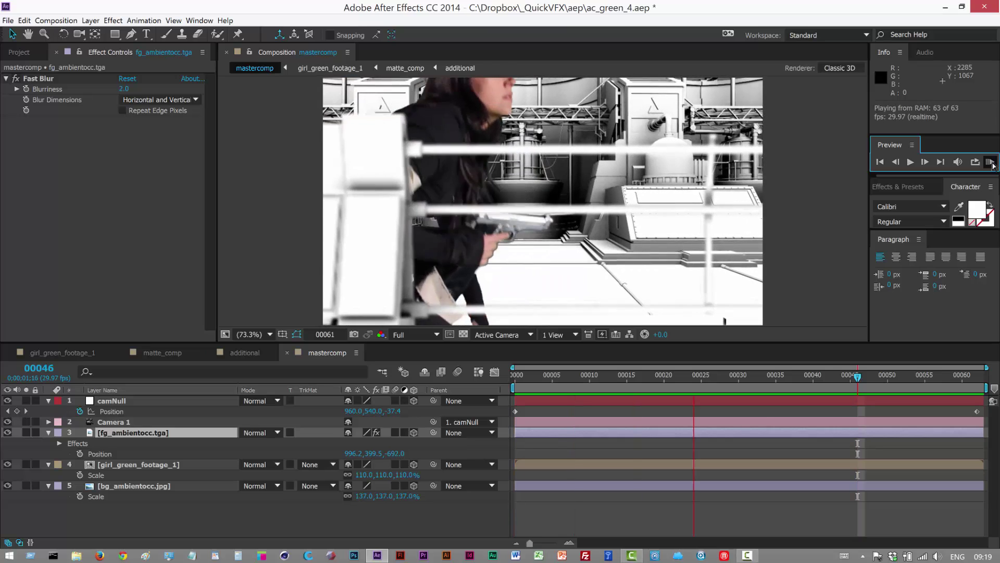
pyautogui.click(407, 244)
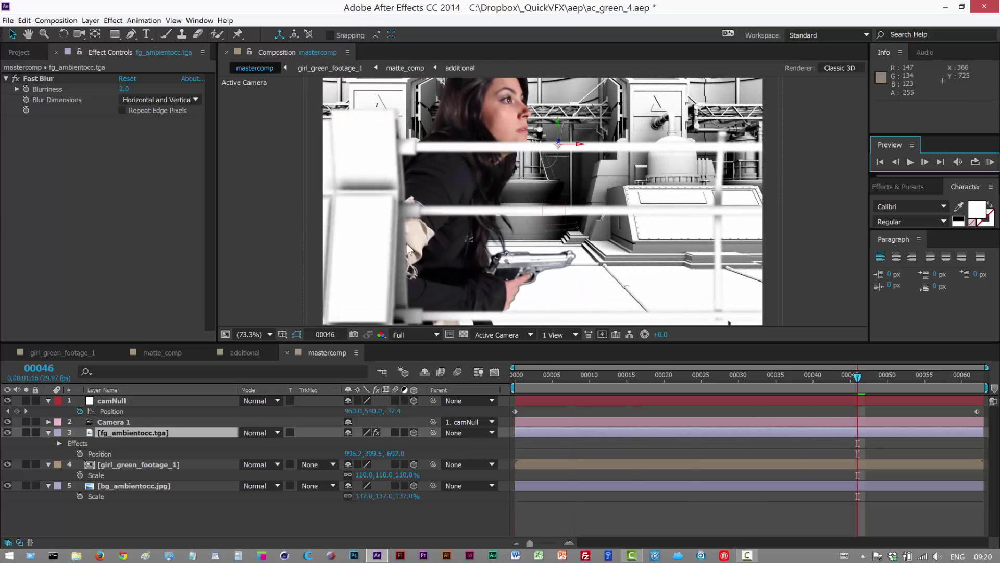